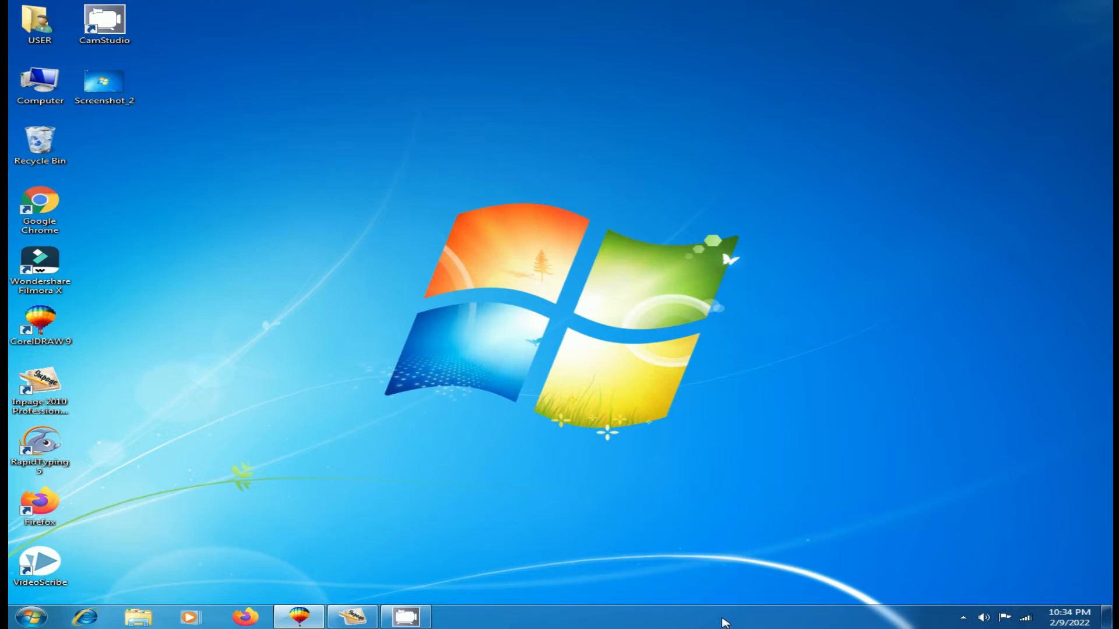
# Step: Open the taskbar properties dialog and move it to the middle of the desktop
pyautogui.rightClick(723, 621)
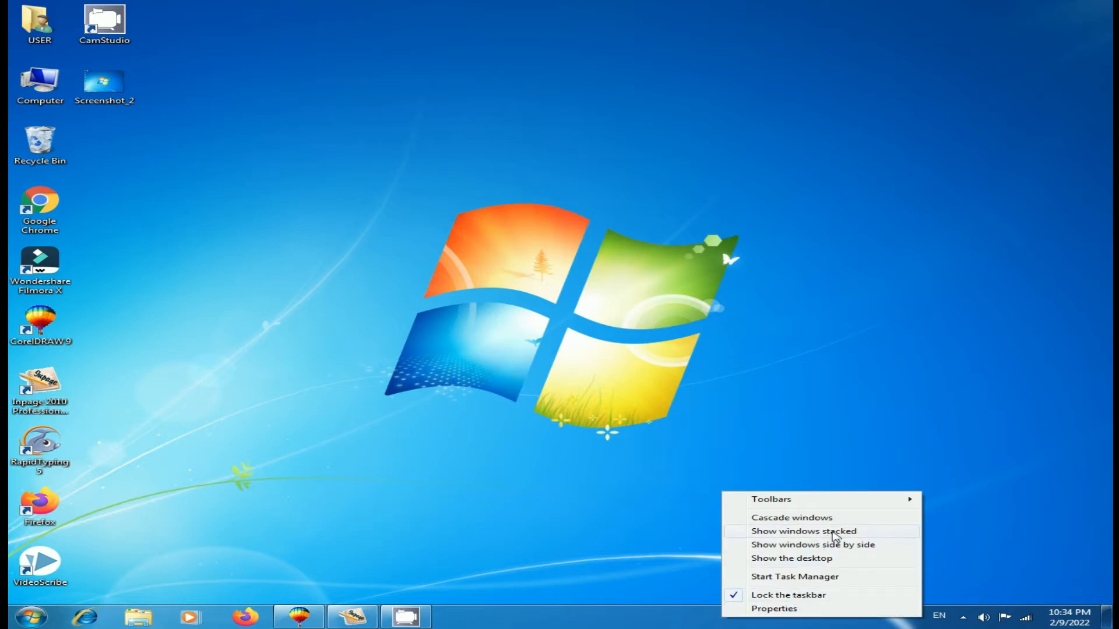
pyautogui.click(767, 610)
pyautogui.moveTo(274, 333); pyautogui.dragTo(561, 176)
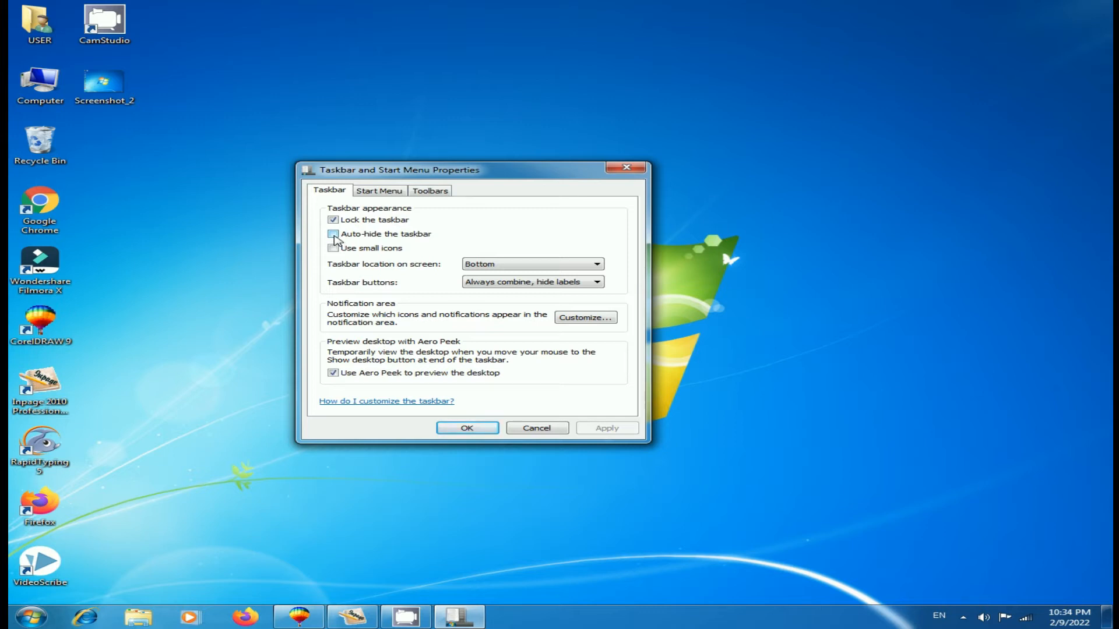
# Step: Turn on auto-hide for the taskbar and apply the setting
pyautogui.click(334, 235)
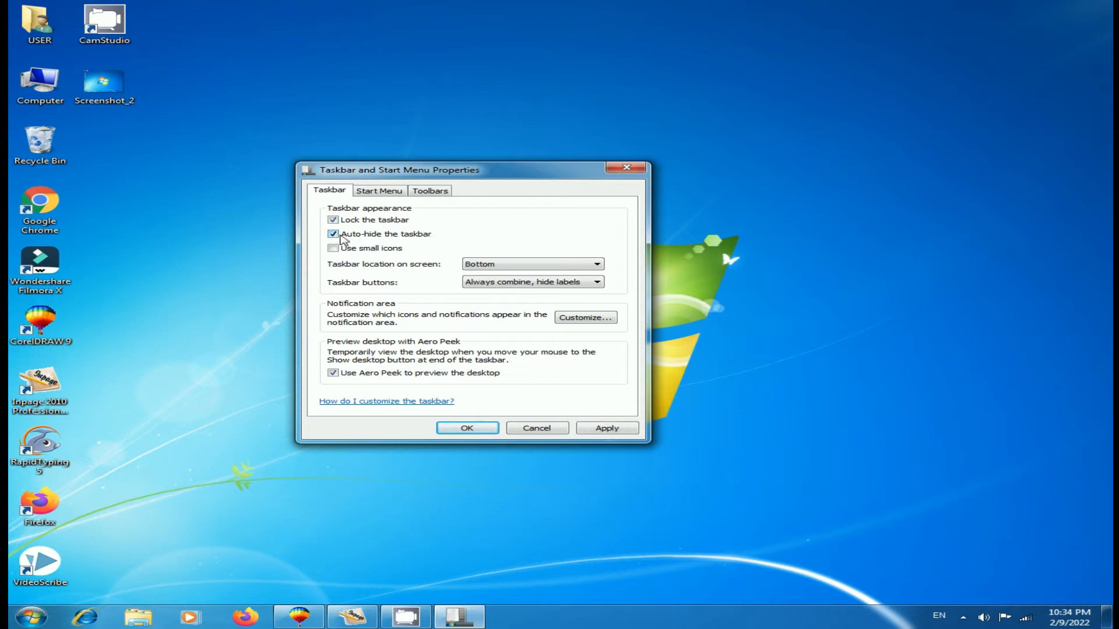
pyautogui.click(603, 430)
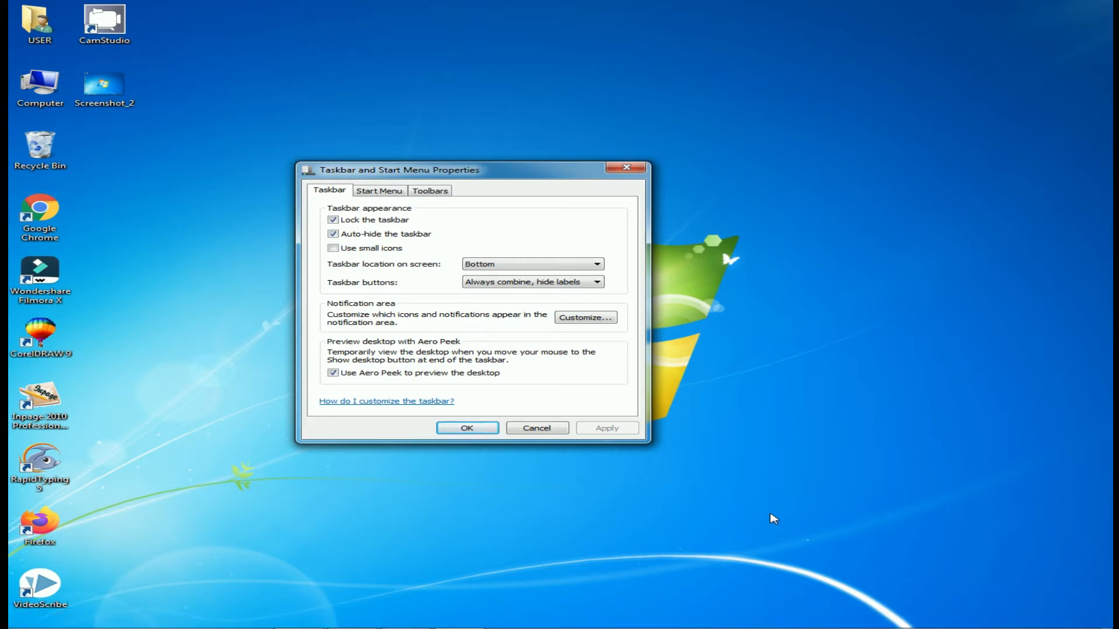
# Step: Turn auto-hide for the taskbar back off and apply the setting
pyautogui.moveTo(692, 627)
pyautogui.click(333, 234)
pyautogui.click(603, 429)
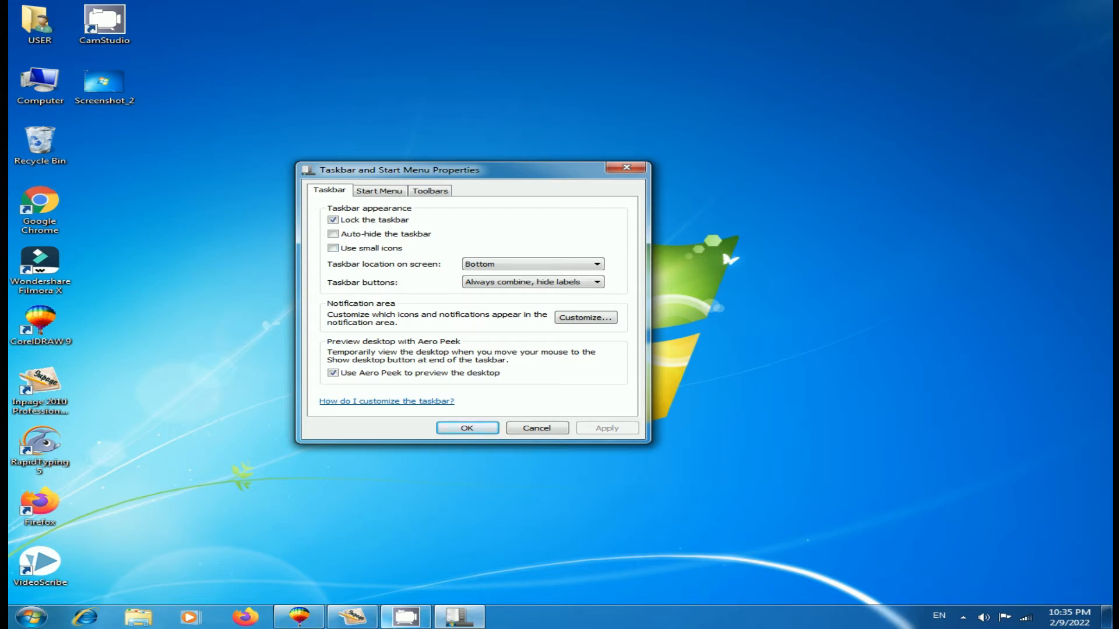
# Step: Switch the taskbar to small icons and apply the setting
pyautogui.moveTo(299, 616)
pyautogui.click(333, 249)
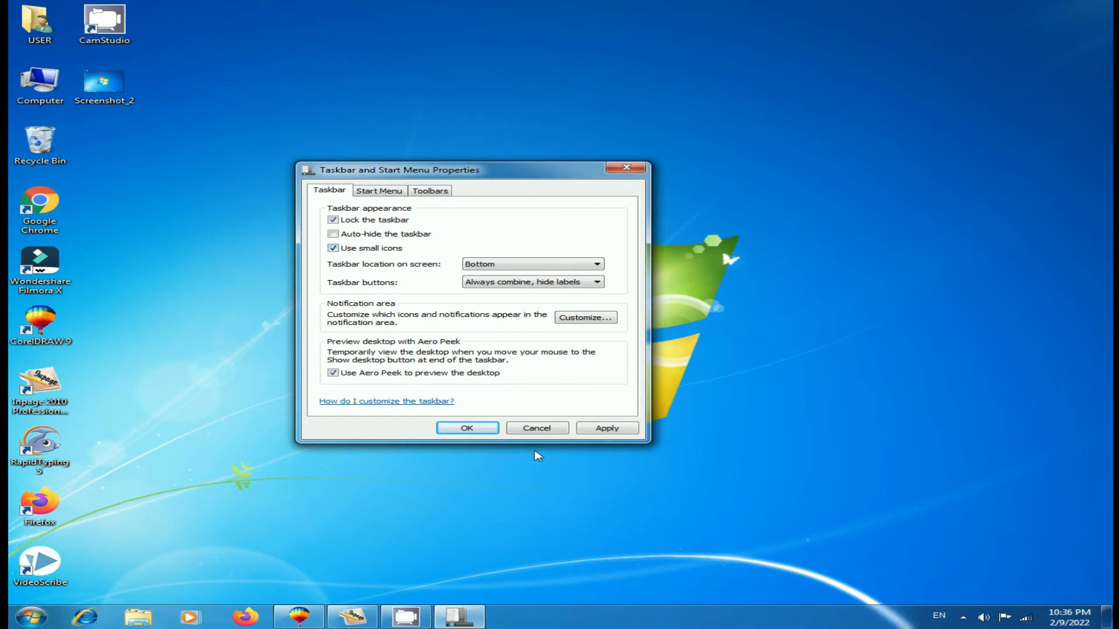
pyautogui.click(622, 430)
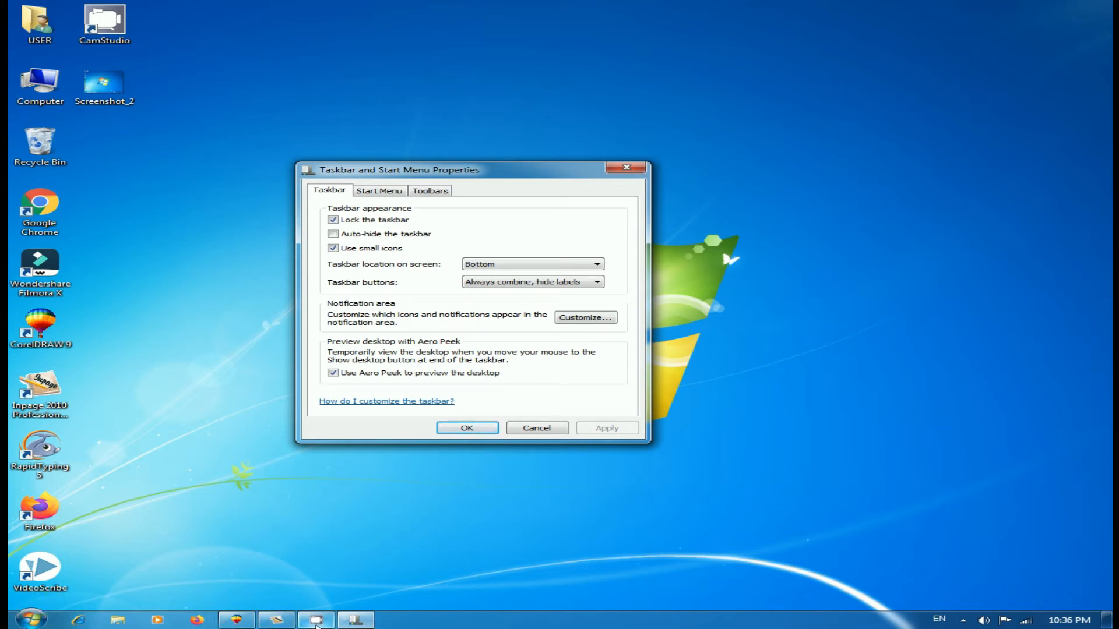
# Step: Turn small icons back off for the taskbar and apply the setting
pyautogui.moveTo(236, 621)
pyautogui.click(333, 249)
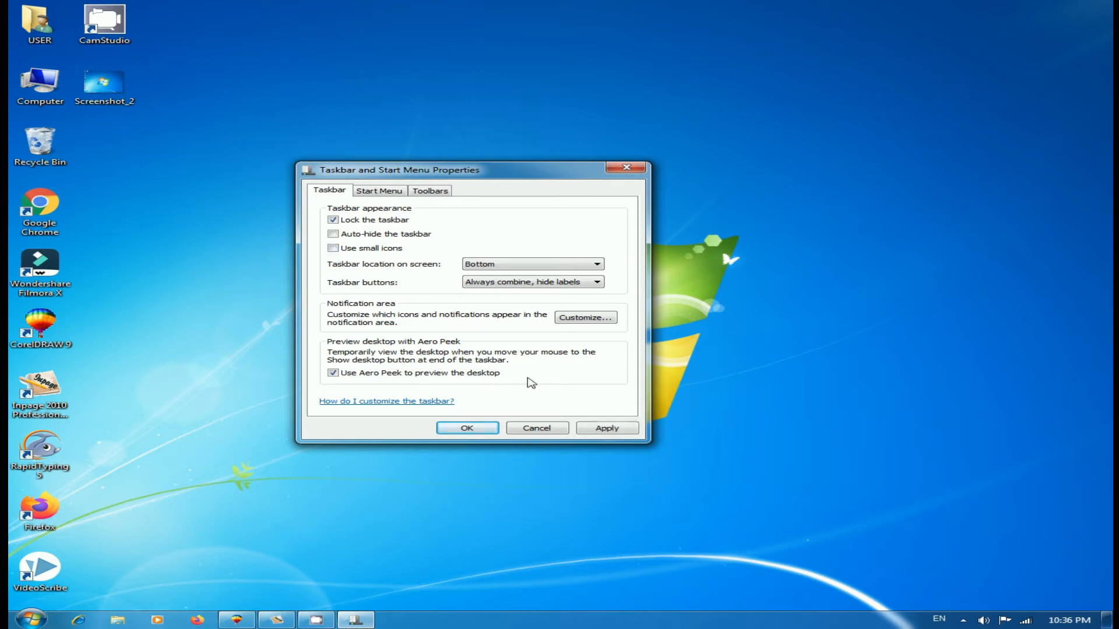
pyautogui.click(606, 429)
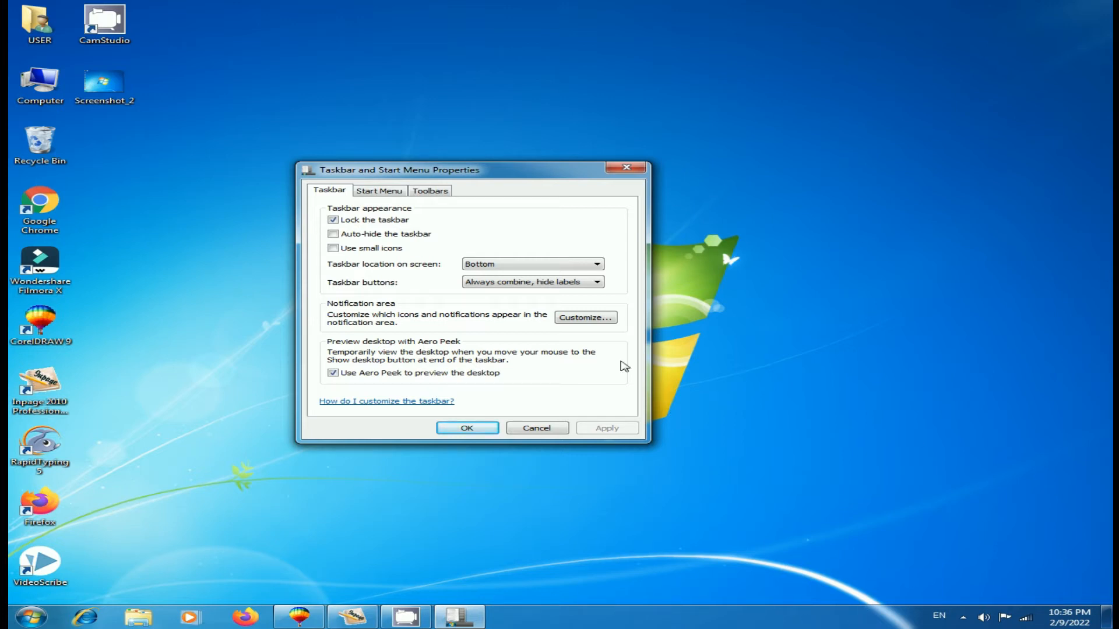
# Step: Set the taskbar location on screen to Left and apply it
pyautogui.click(600, 265)
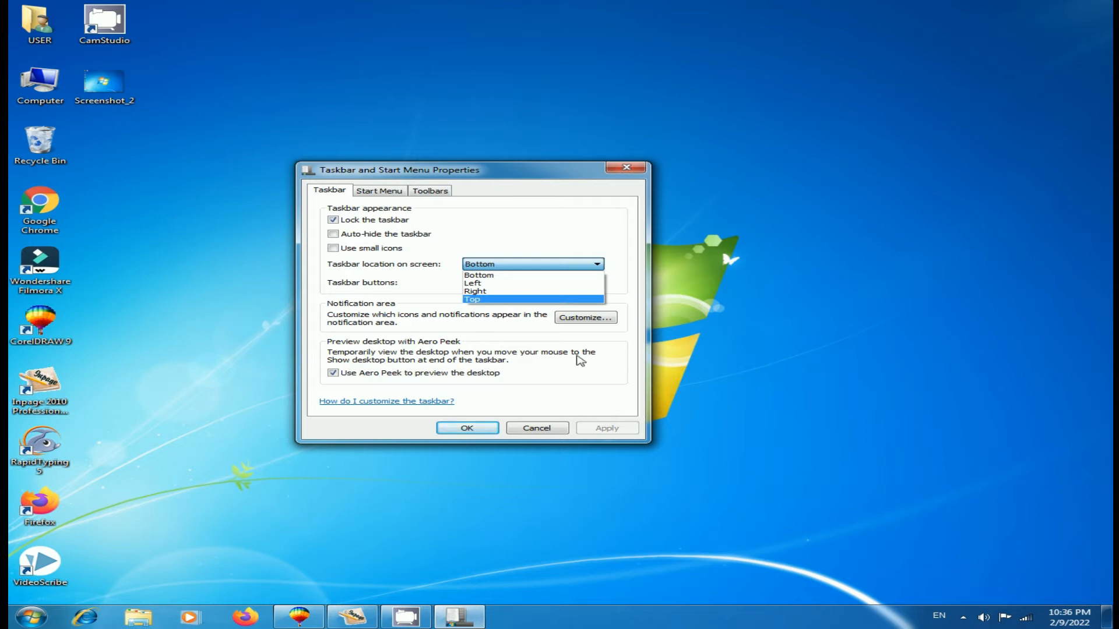
pyautogui.click(498, 284)
pyautogui.click(619, 431)
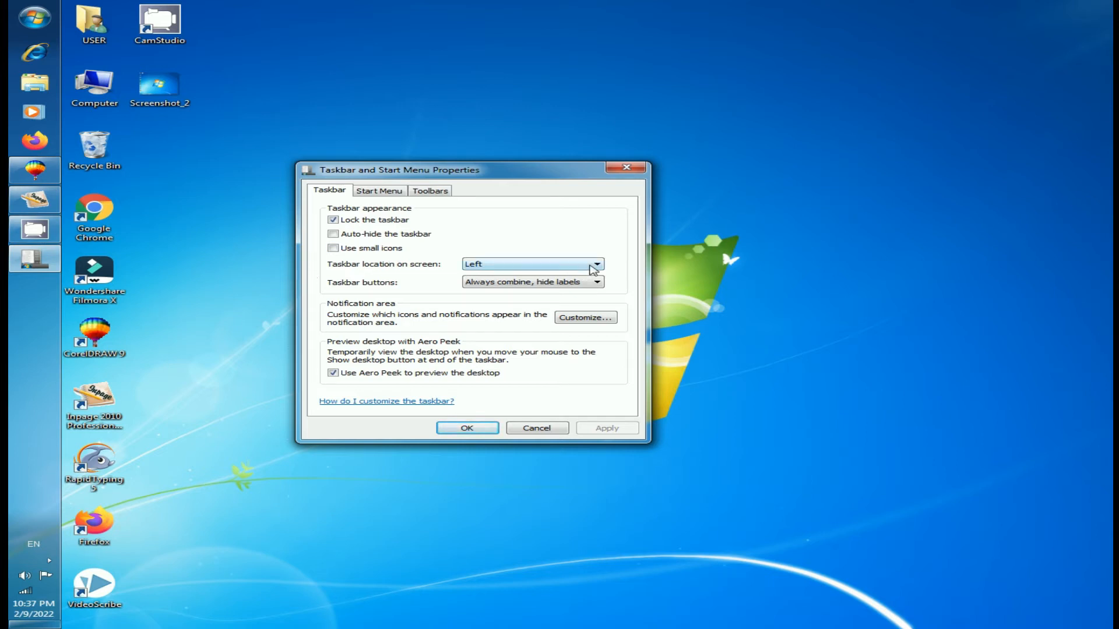
# Step: Set the taskbar location on screen to Right and apply it
pyautogui.click(597, 267)
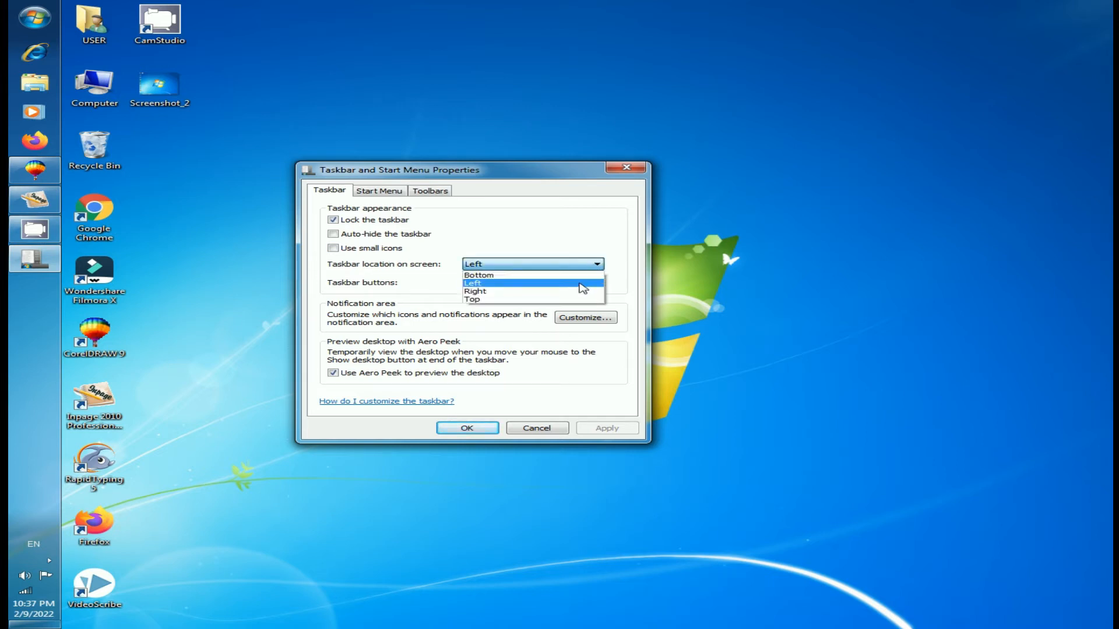
pyautogui.click(581, 292)
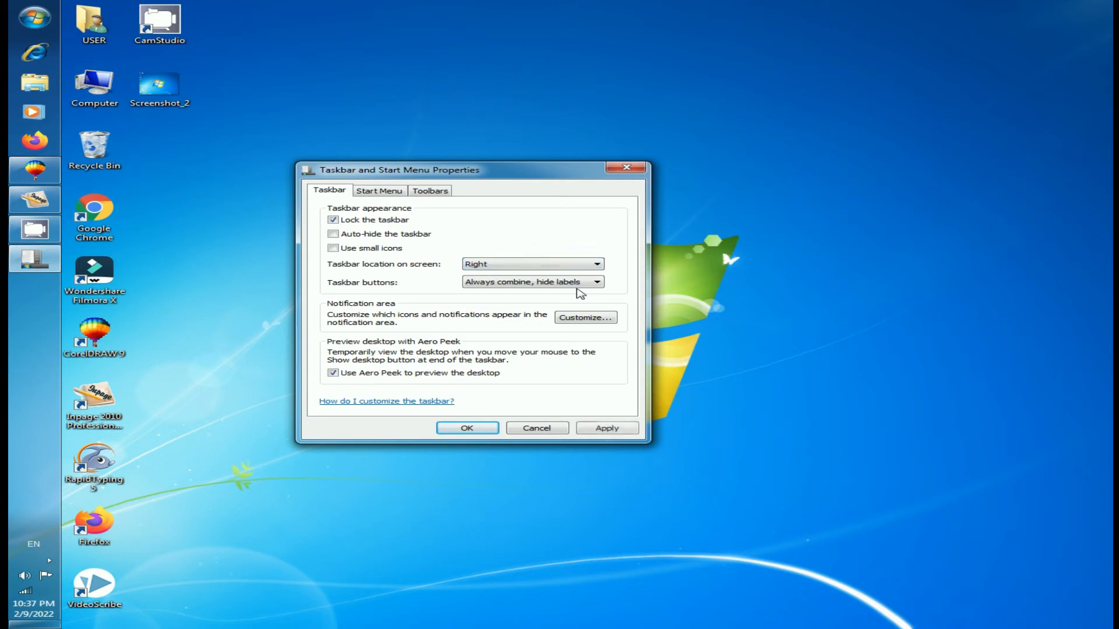
pyautogui.click(605, 428)
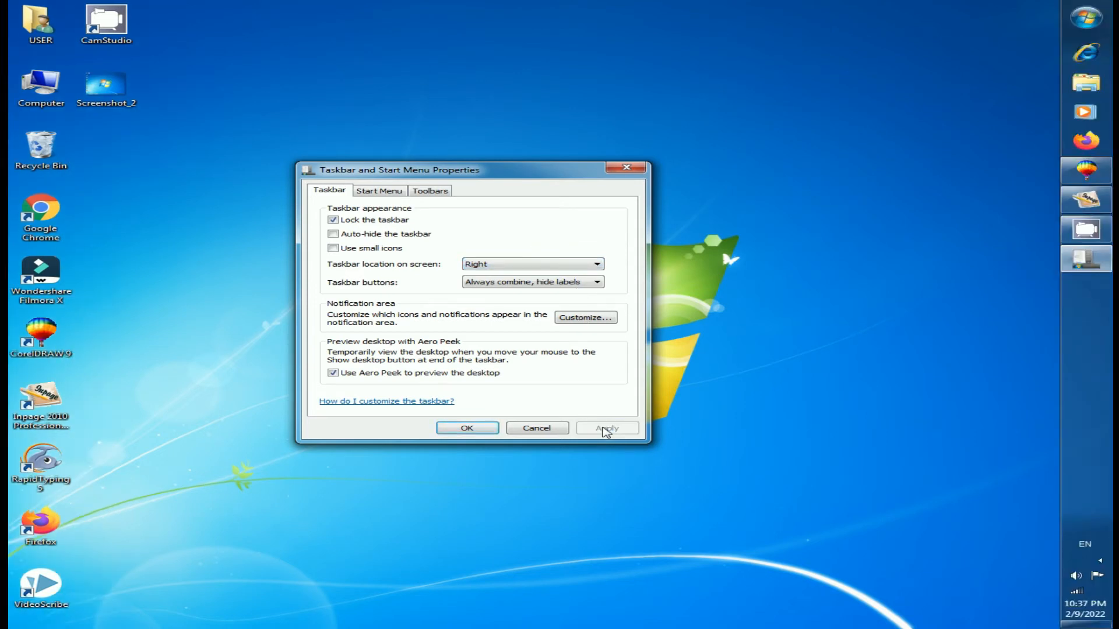
# Step: Choose Top as the taskbar location on screen
pyautogui.click(597, 267)
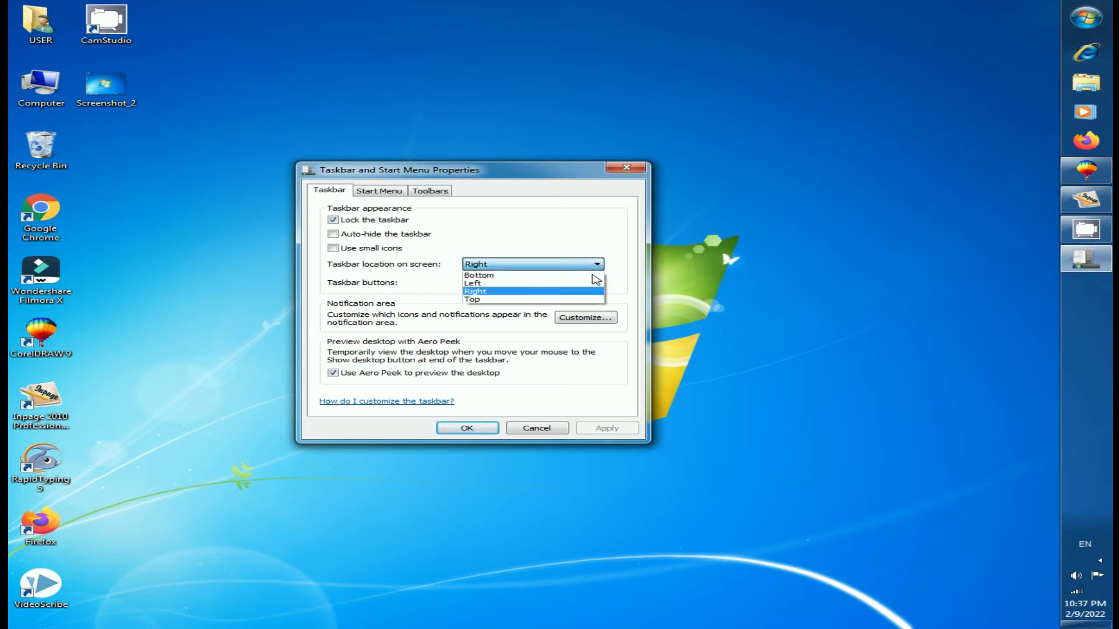
pyautogui.click(539, 300)
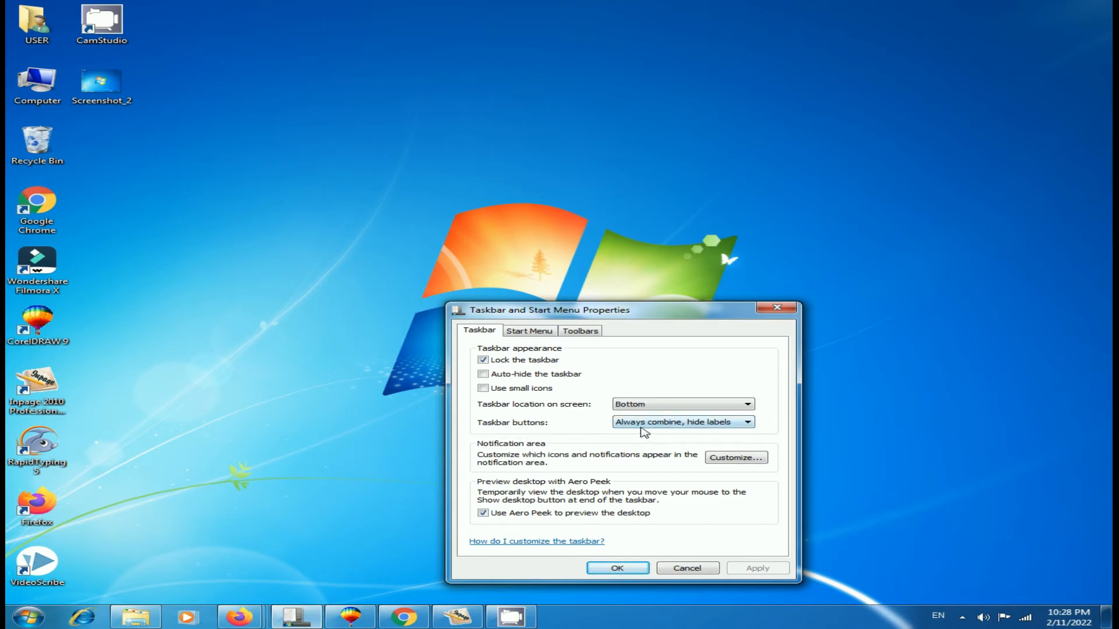
# Step: Open Firefox from its desktop shortcut and minimize its window
pyautogui.click(750, 424)
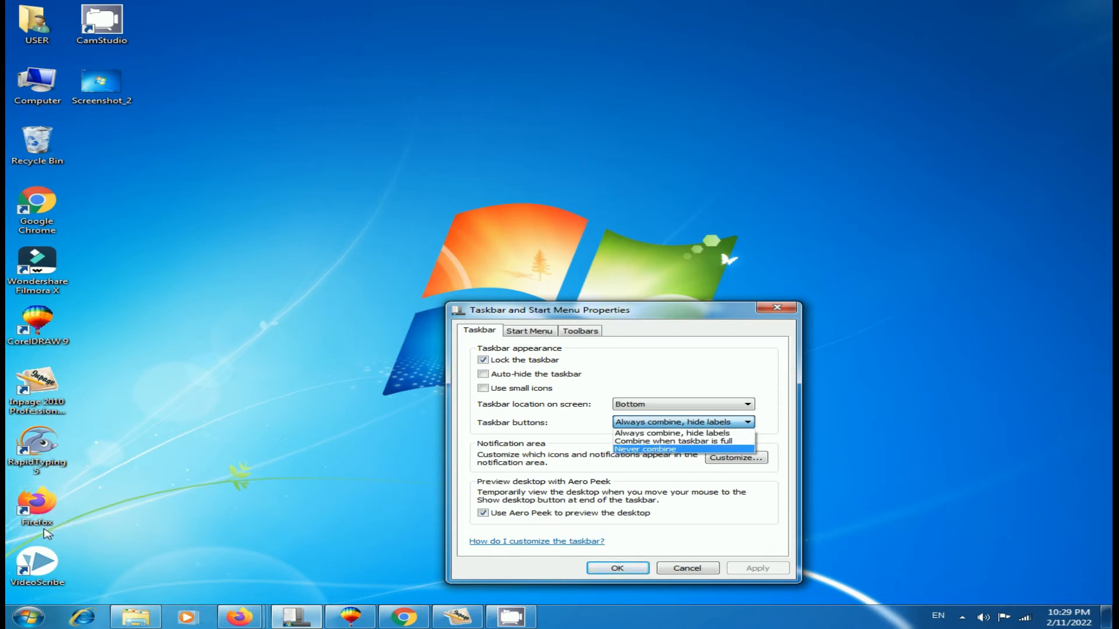
pyautogui.click(44, 506)
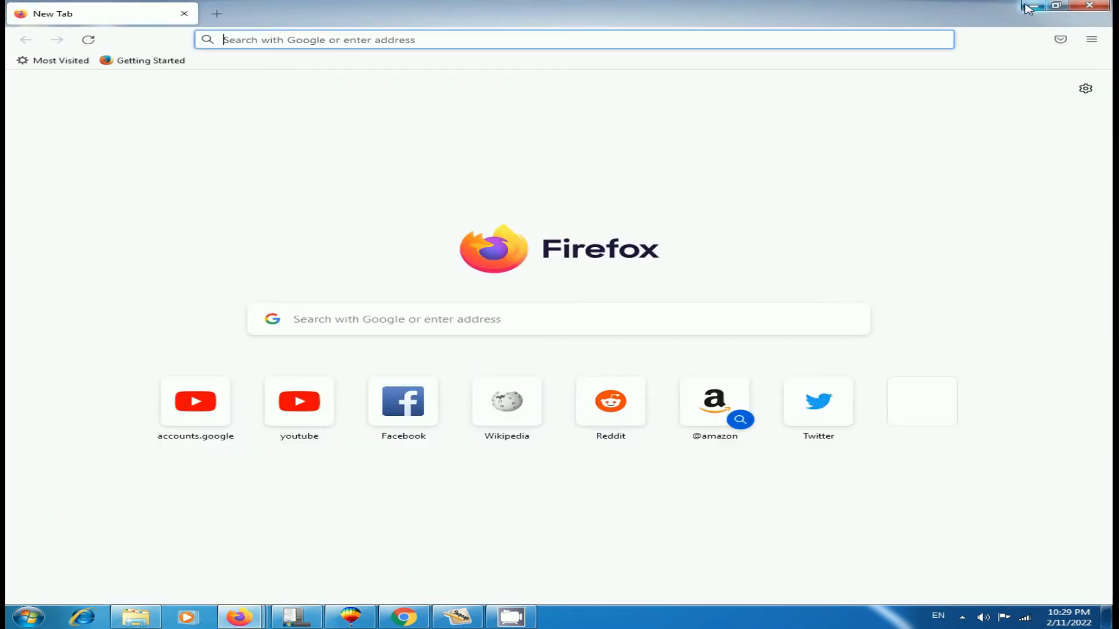
pyautogui.click(1027, 7)
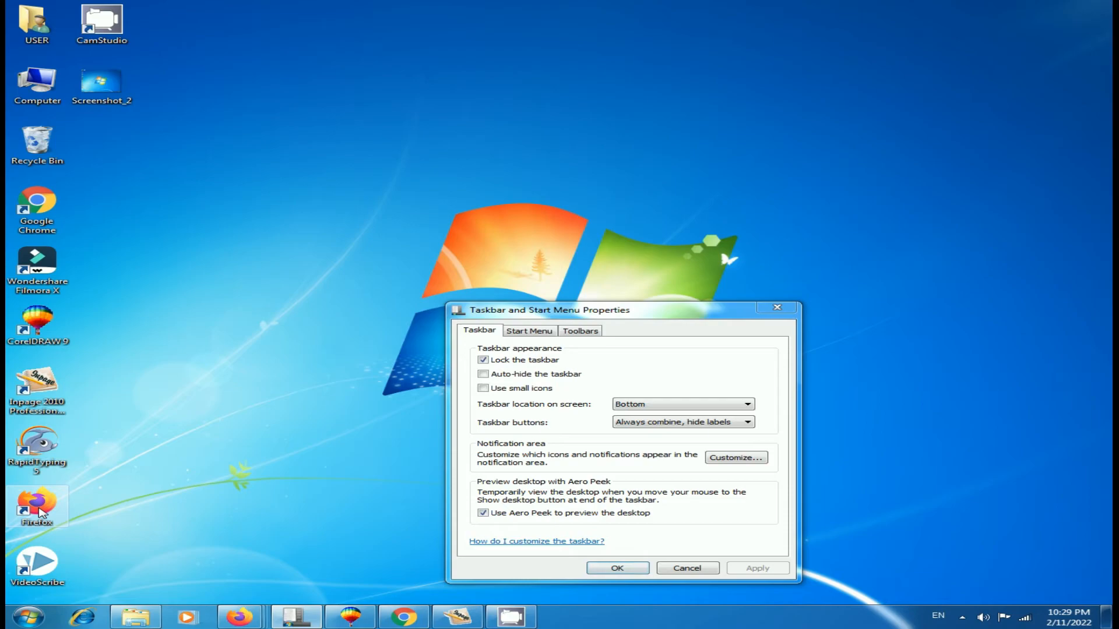
# Step: Open another Firefox window from the desktop shortcut and minimize it
pyautogui.doubleClick(41, 513)
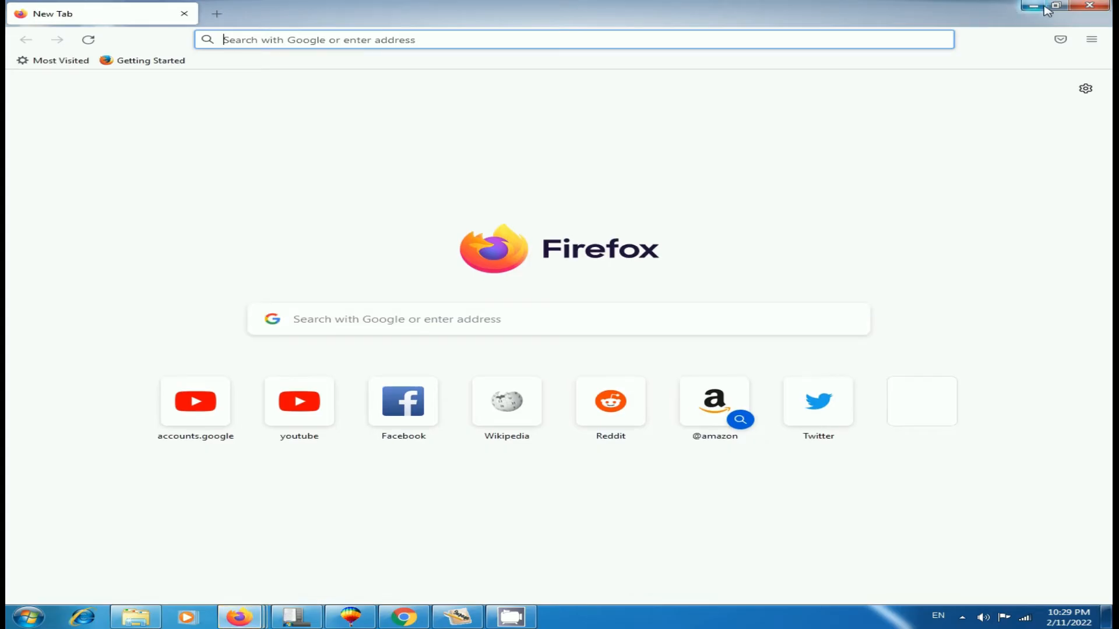
pyautogui.click(1043, 8)
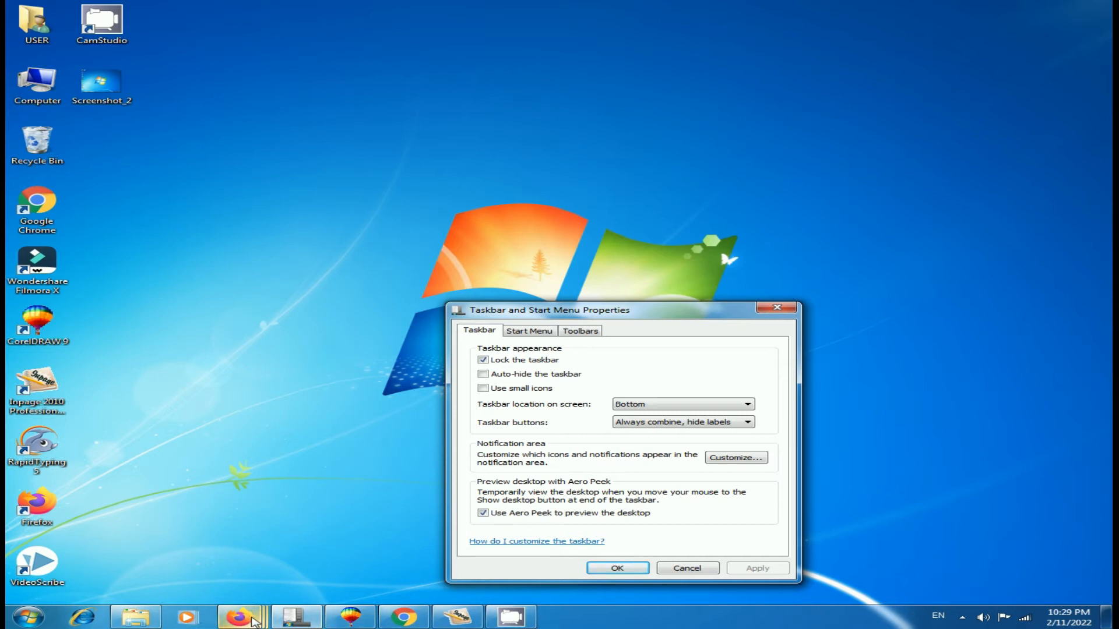
pyautogui.moveTo(266, 624)
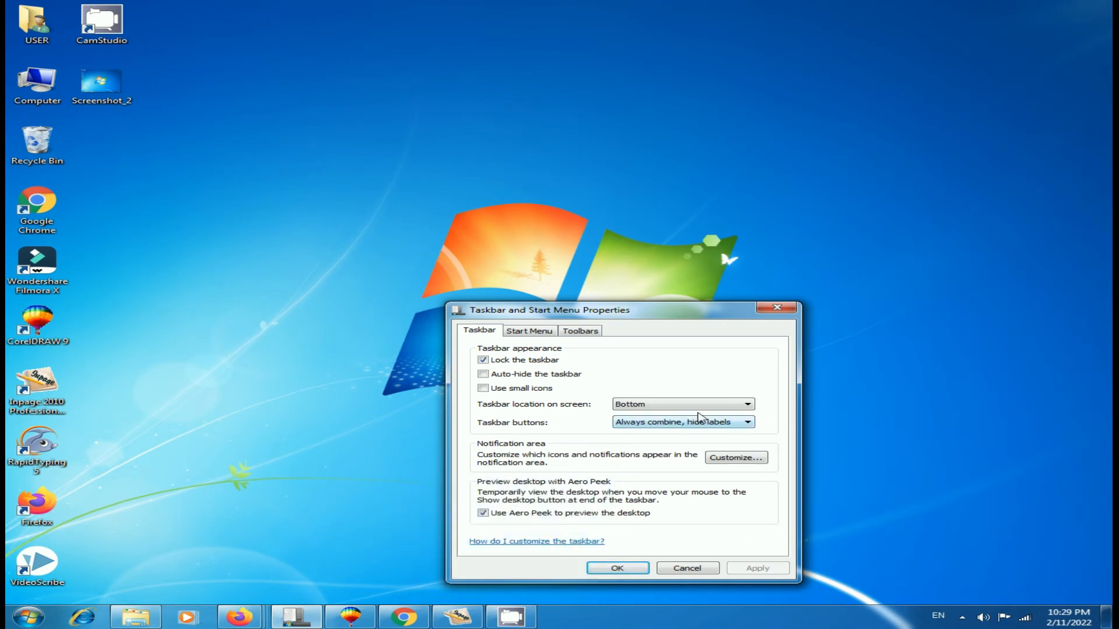
# Step: Set the taskbar buttons option to Combine when taskbar is full and apply it
pyautogui.click(750, 423)
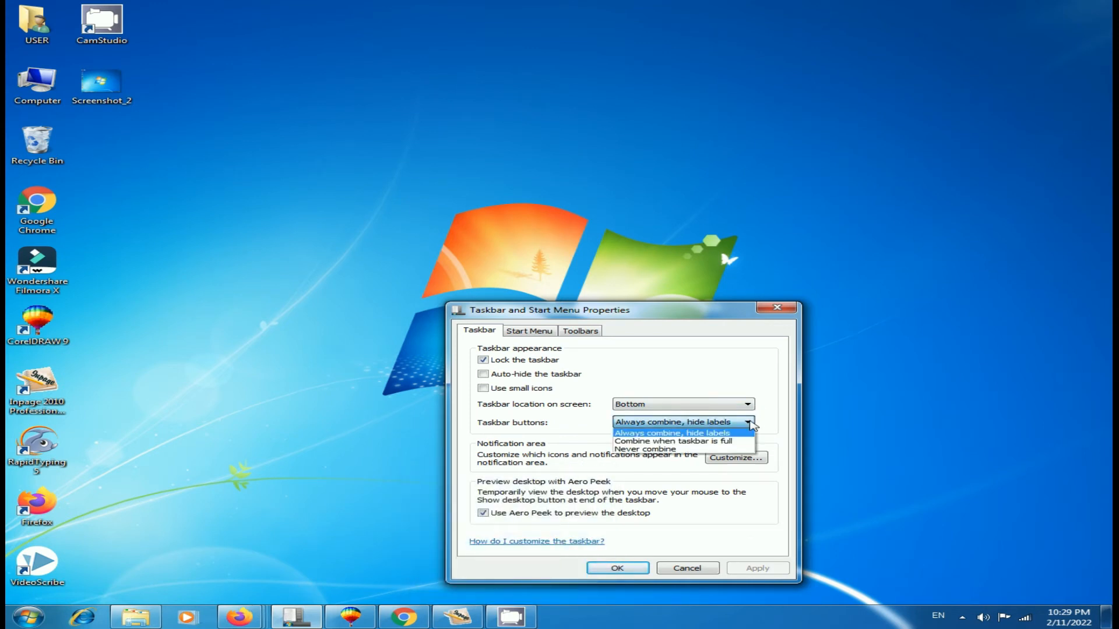
pyautogui.click(729, 446)
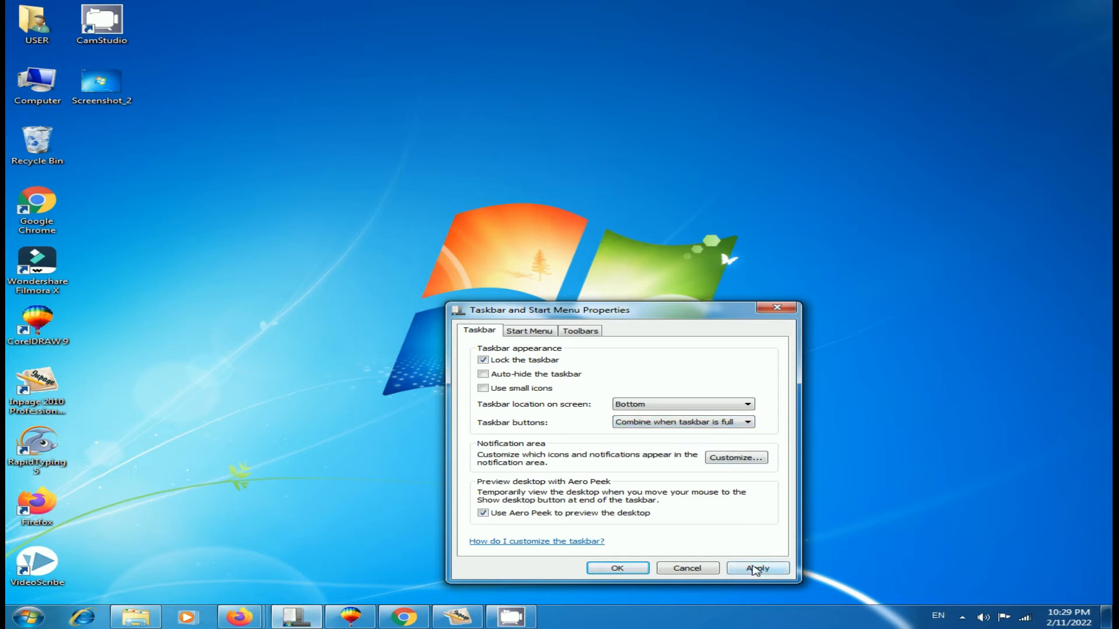
pyautogui.click(755, 568)
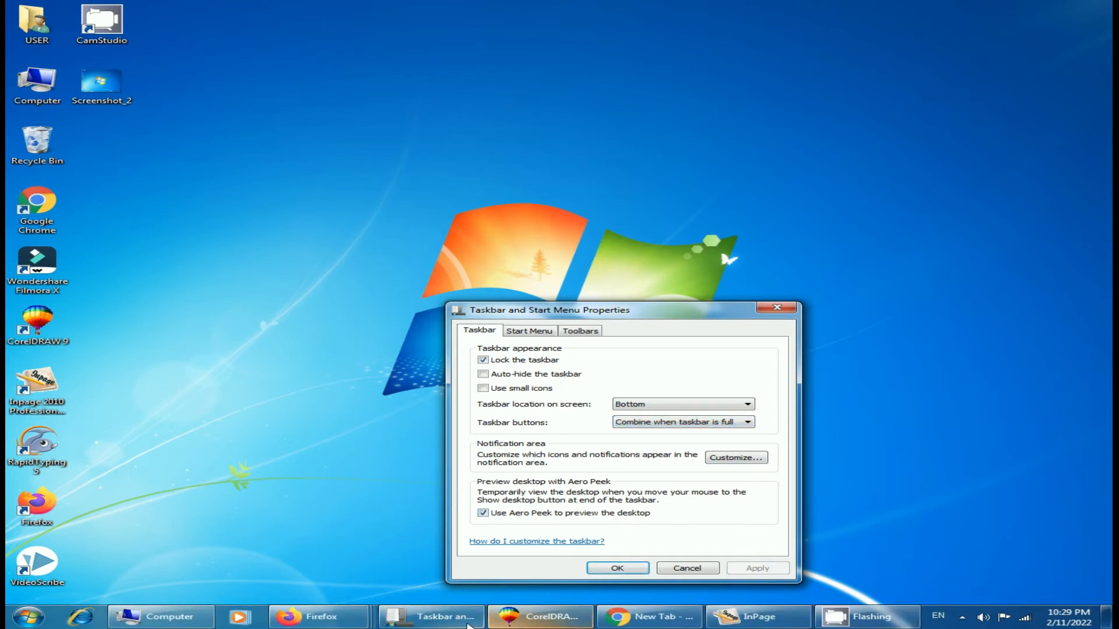
# Step: Open the Computer window from the desktop and minimize it
pyautogui.moveTo(757, 618)
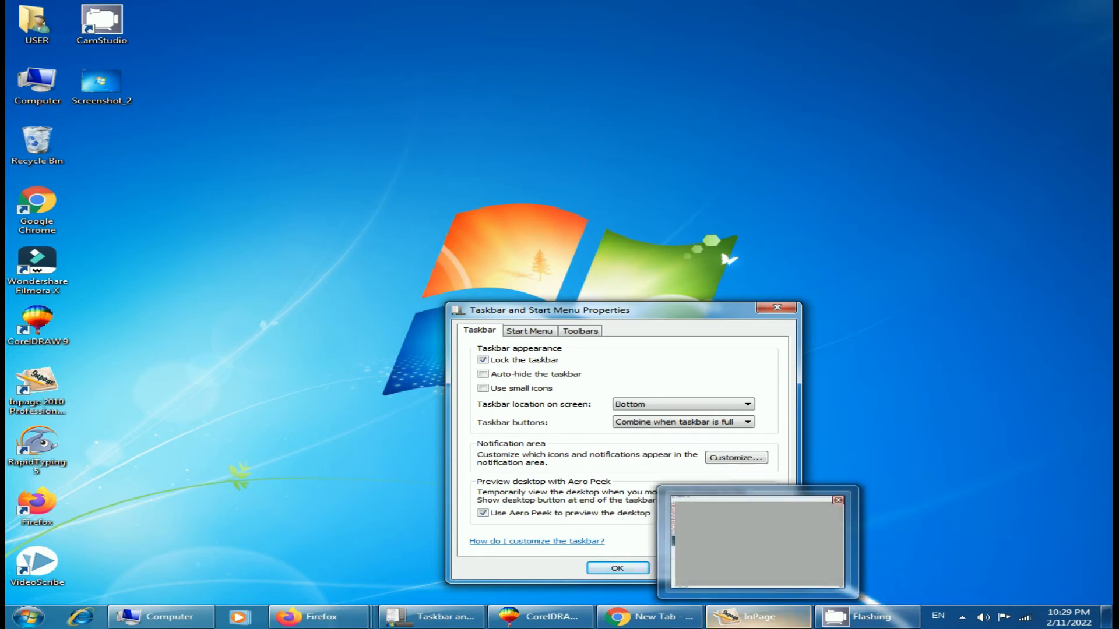
pyautogui.moveTo(646, 620)
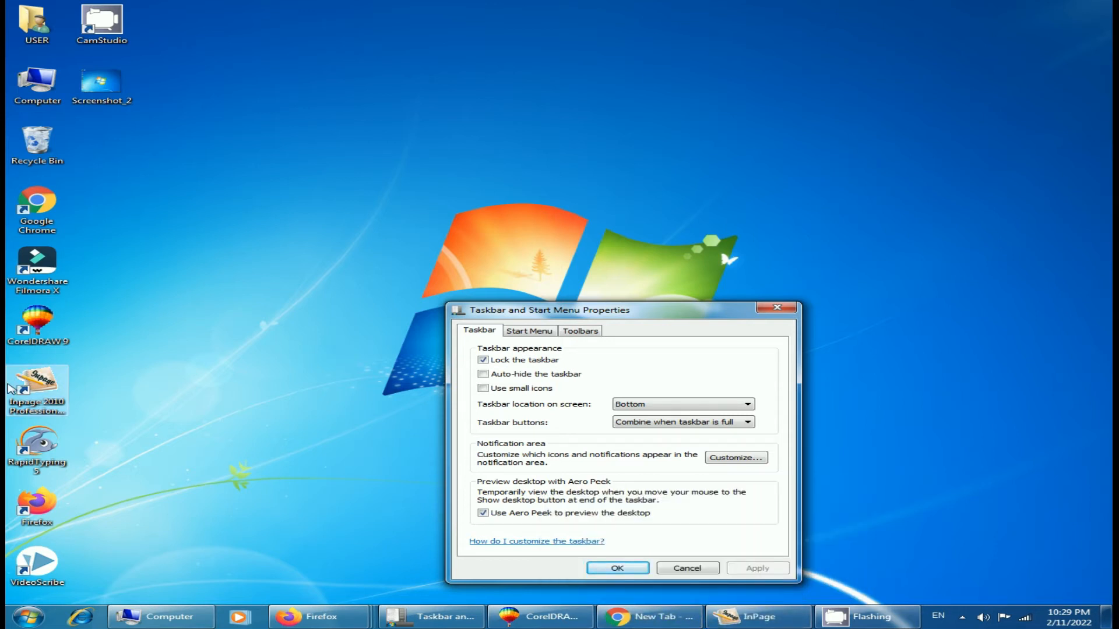
pyautogui.doubleClick(41, 100)
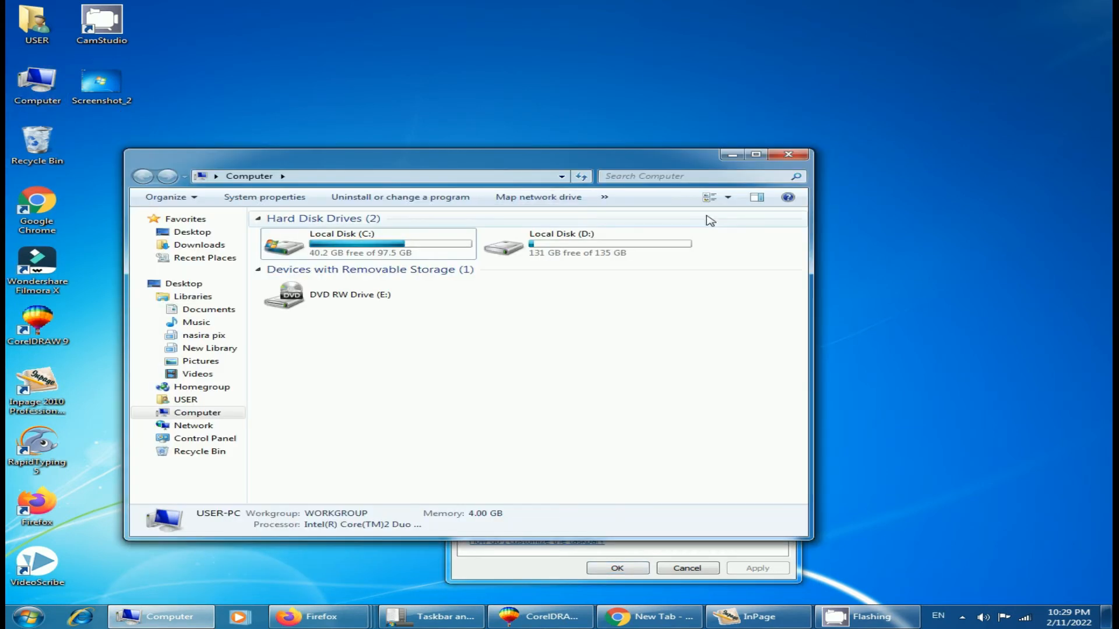
pyautogui.click(733, 155)
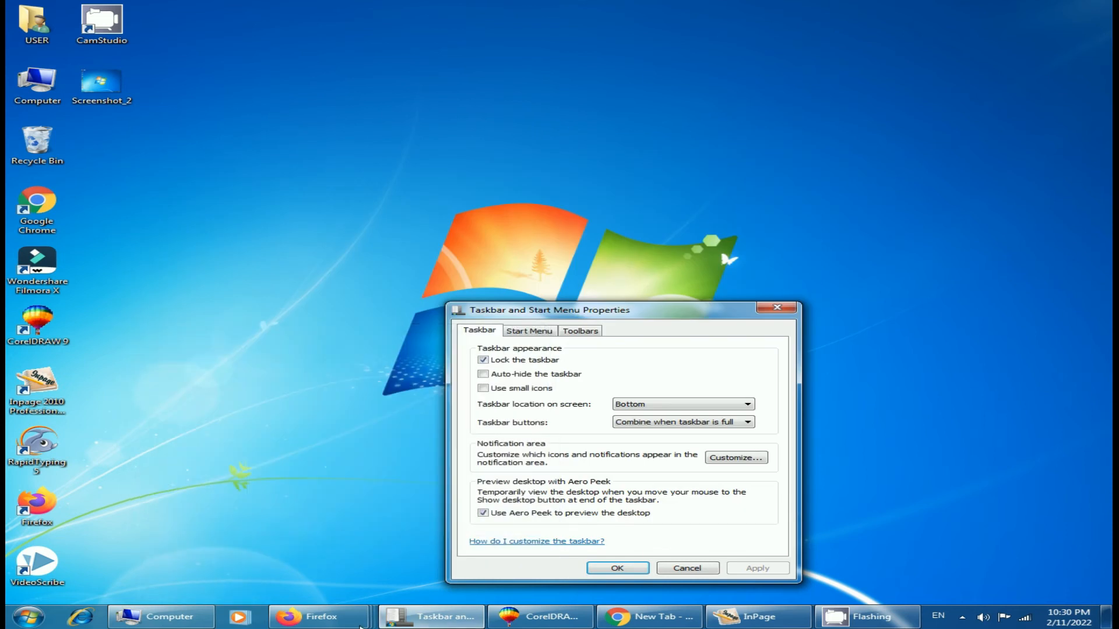
# Step: Preview the grouped Firefox windows and other taskbar buttons
pyautogui.moveTo(372, 624)
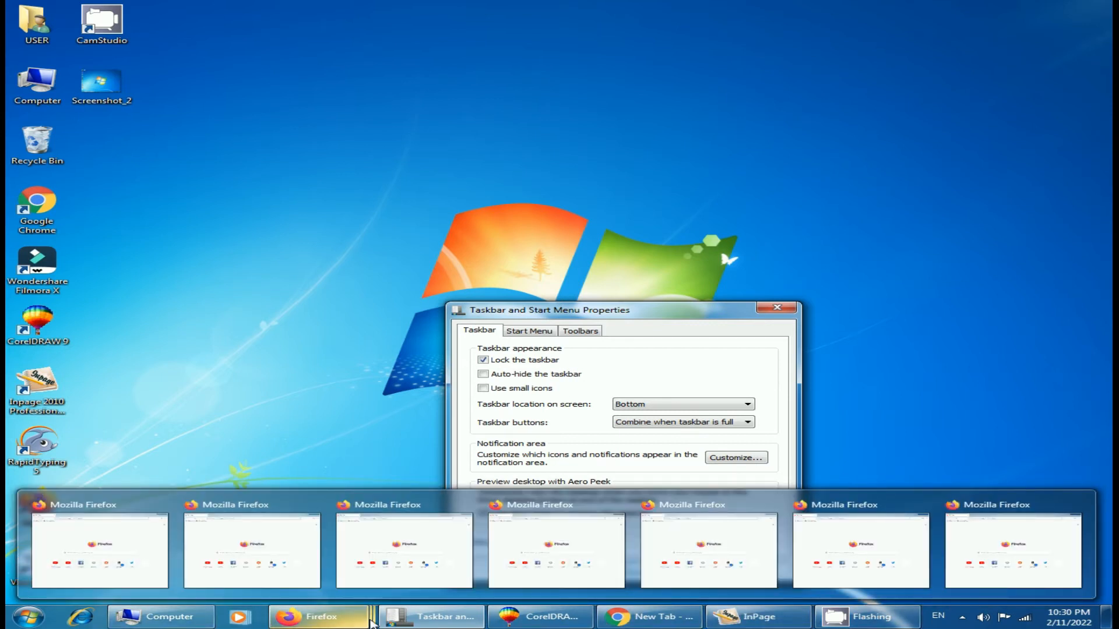
pyautogui.moveTo(798, 619)
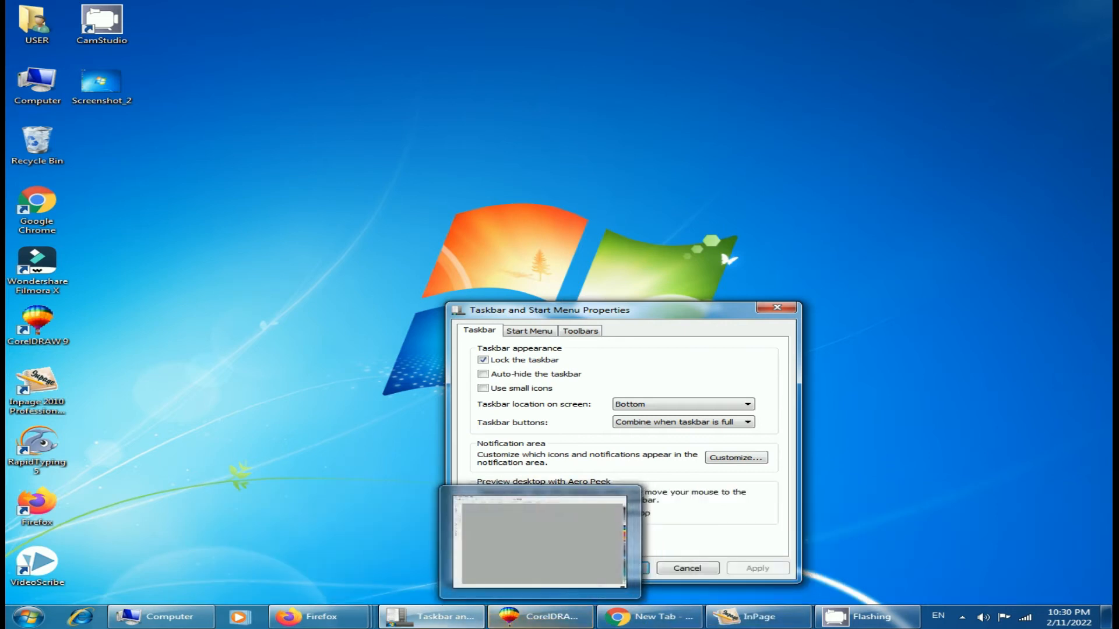
pyautogui.moveTo(455, 627)
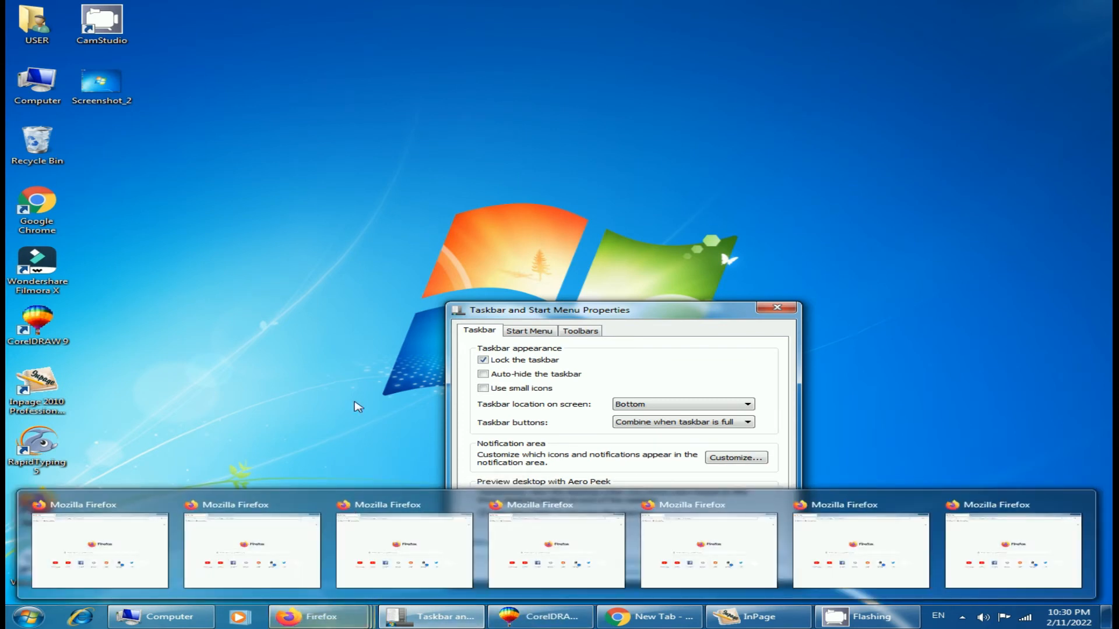
# Step: Set the taskbar buttons option to Never combine and apply it
pyautogui.click(748, 423)
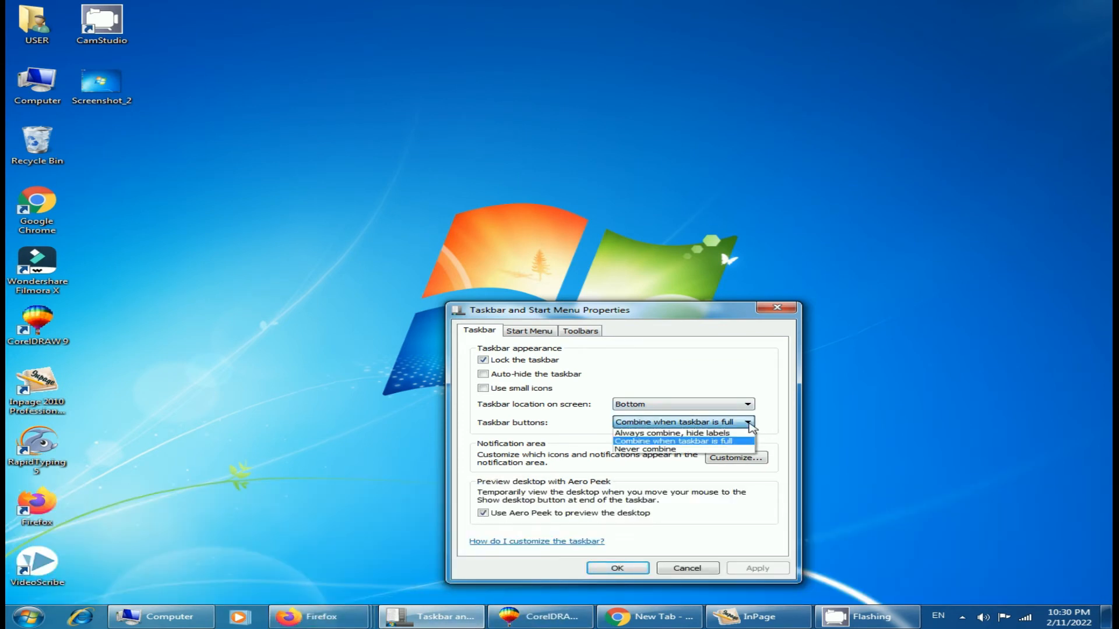
pyautogui.click(677, 450)
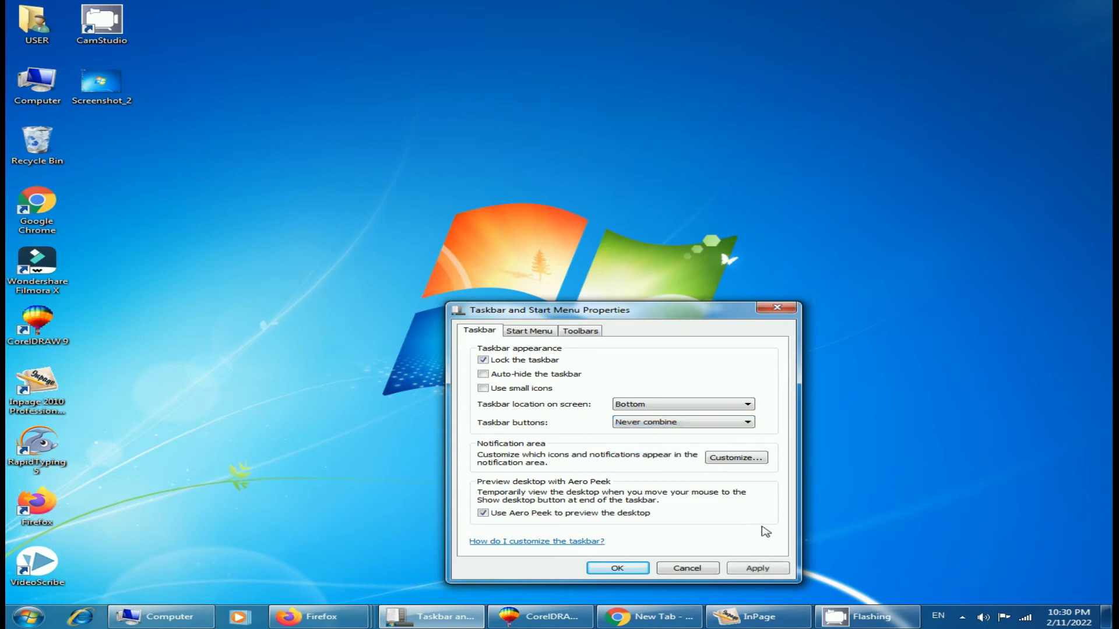
pyautogui.click(762, 569)
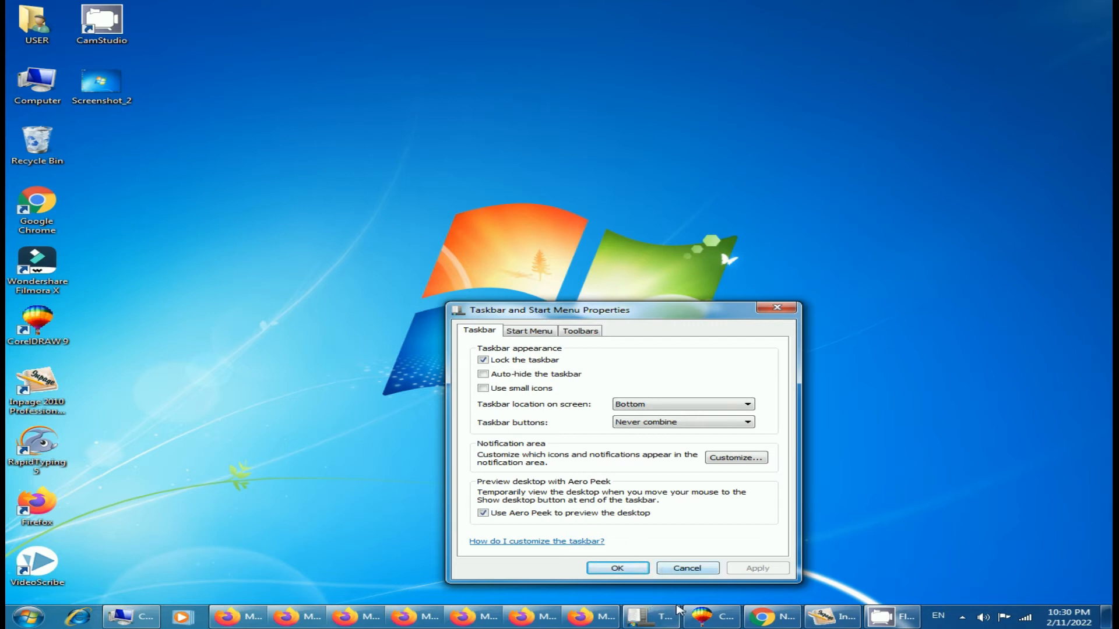
# Step: Set the taskbar buttons option to Always combine, hide labels and apply it
pyautogui.moveTo(444, 623)
pyautogui.click(749, 424)
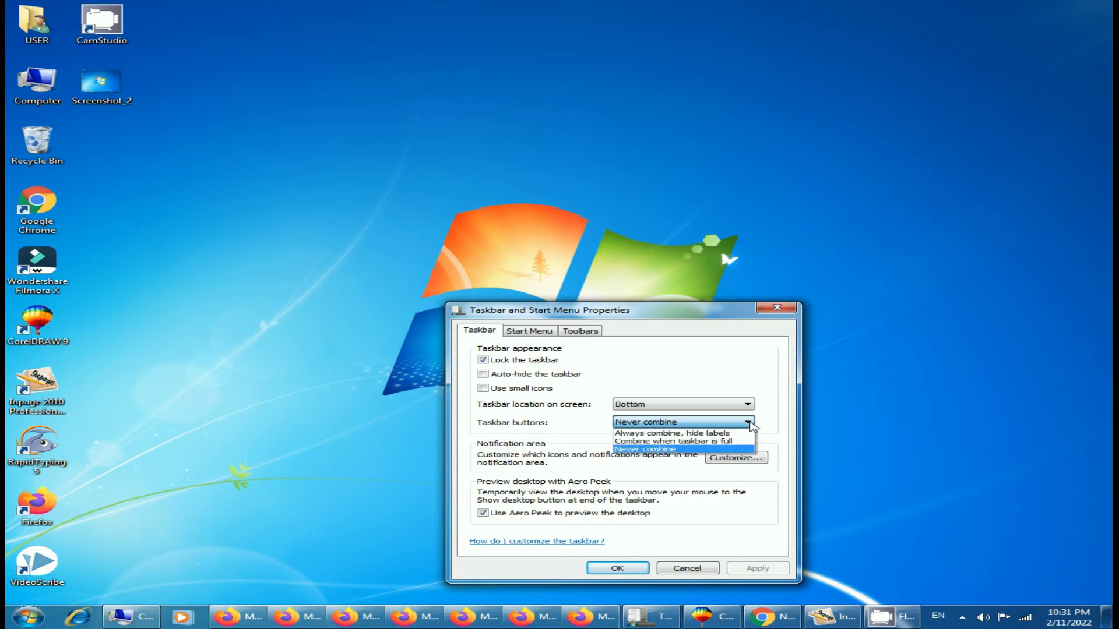
pyautogui.click(712, 434)
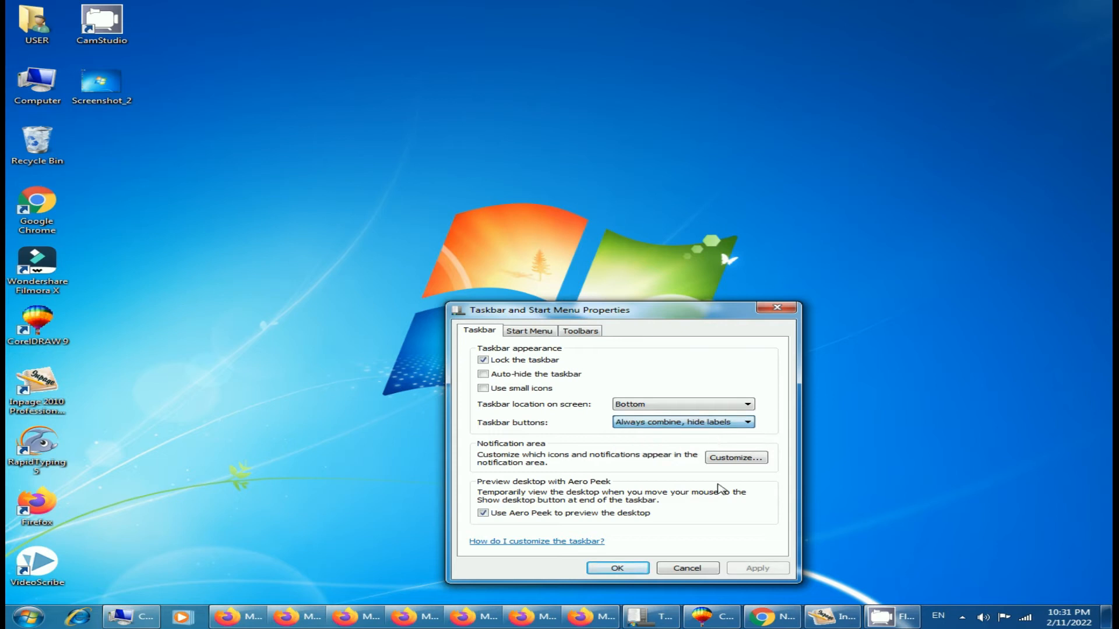
pyautogui.click(771, 574)
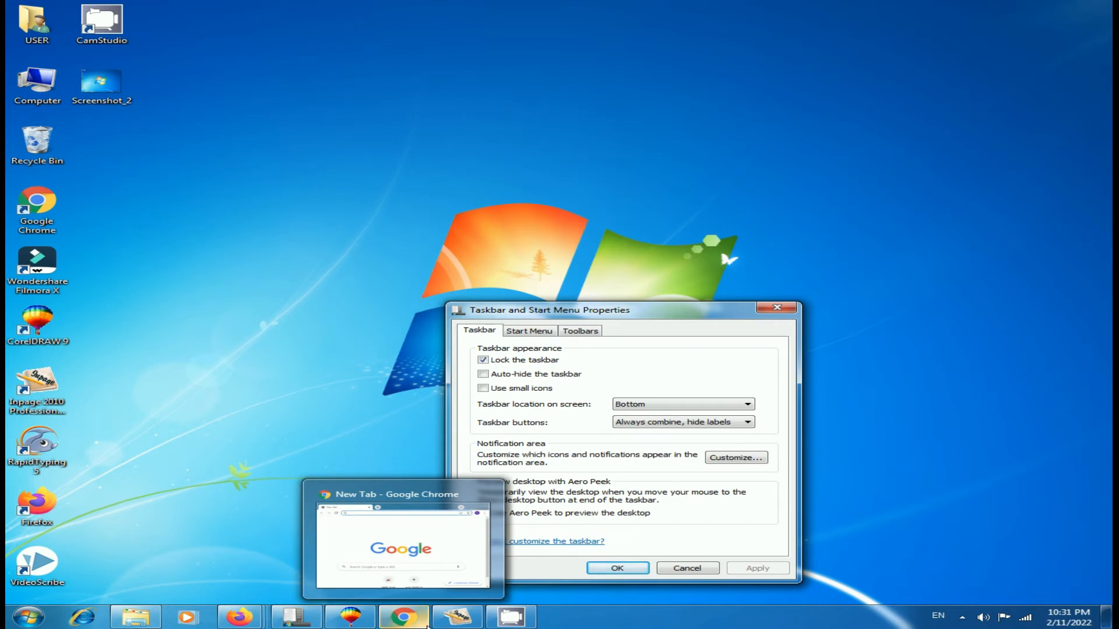
# Step: Open the notification area icon customization and keep Volume at Show icon and notifications
pyautogui.moveTo(242, 620)
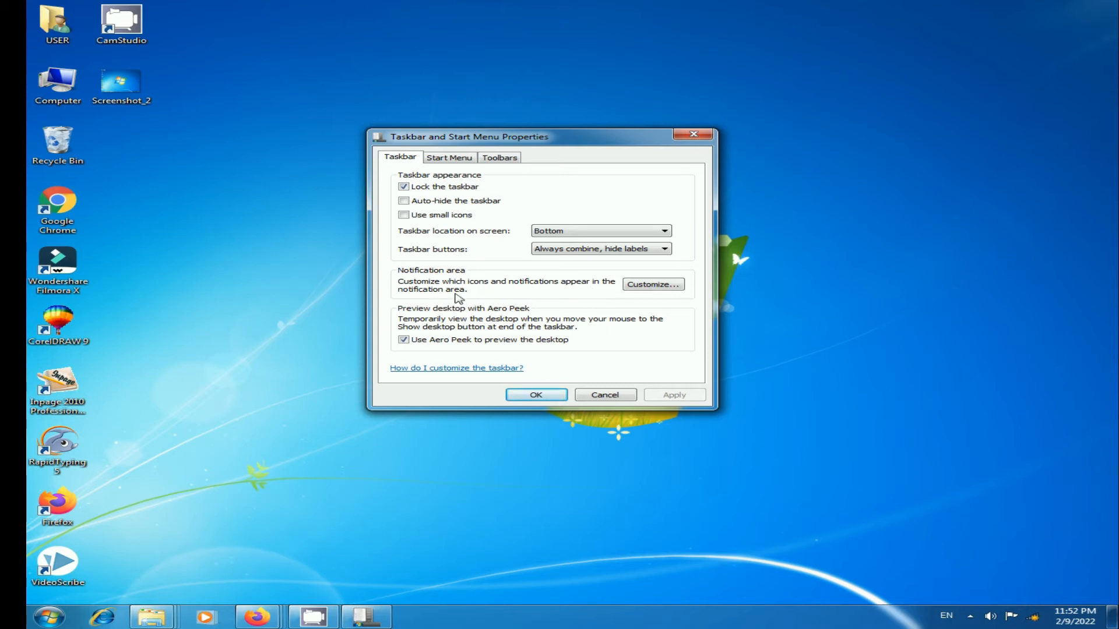
pyautogui.click(679, 290)
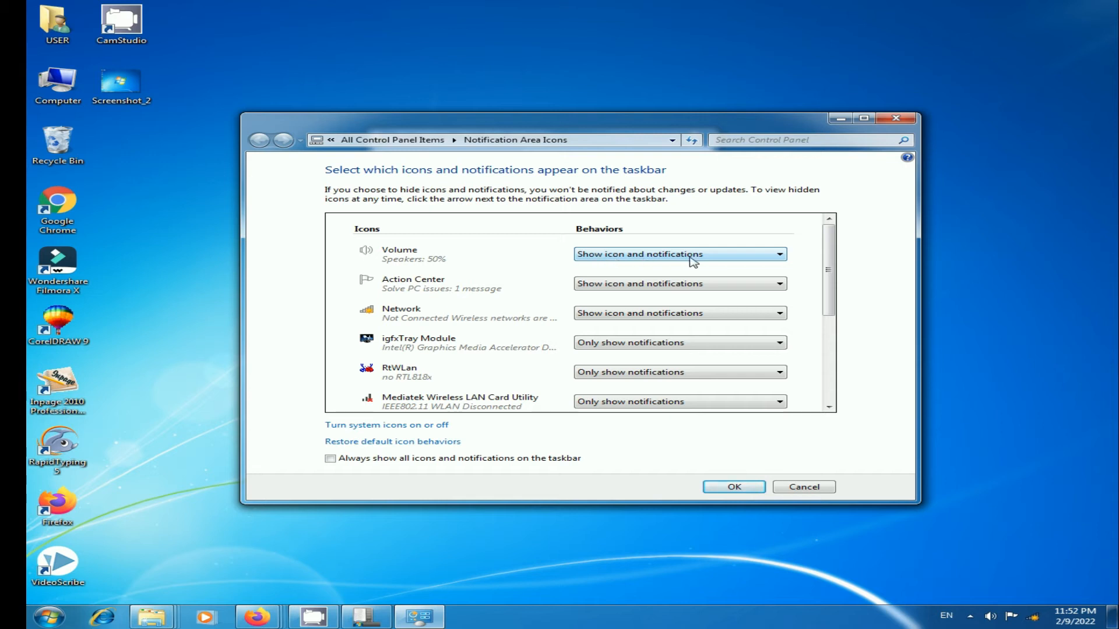
pyautogui.click(780, 255)
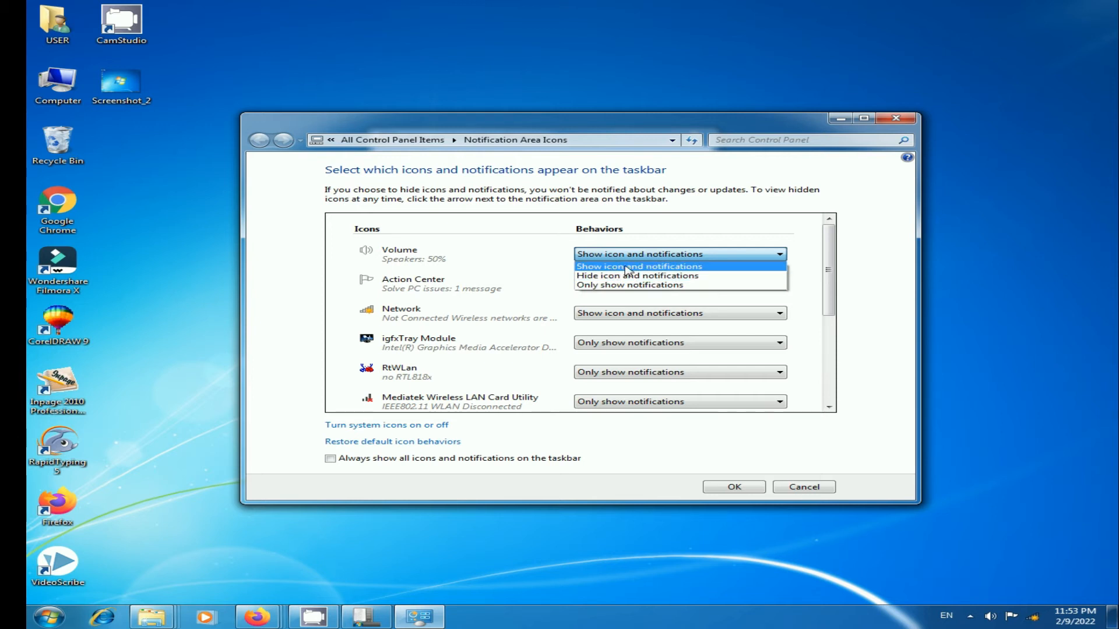
pyautogui.click(657, 268)
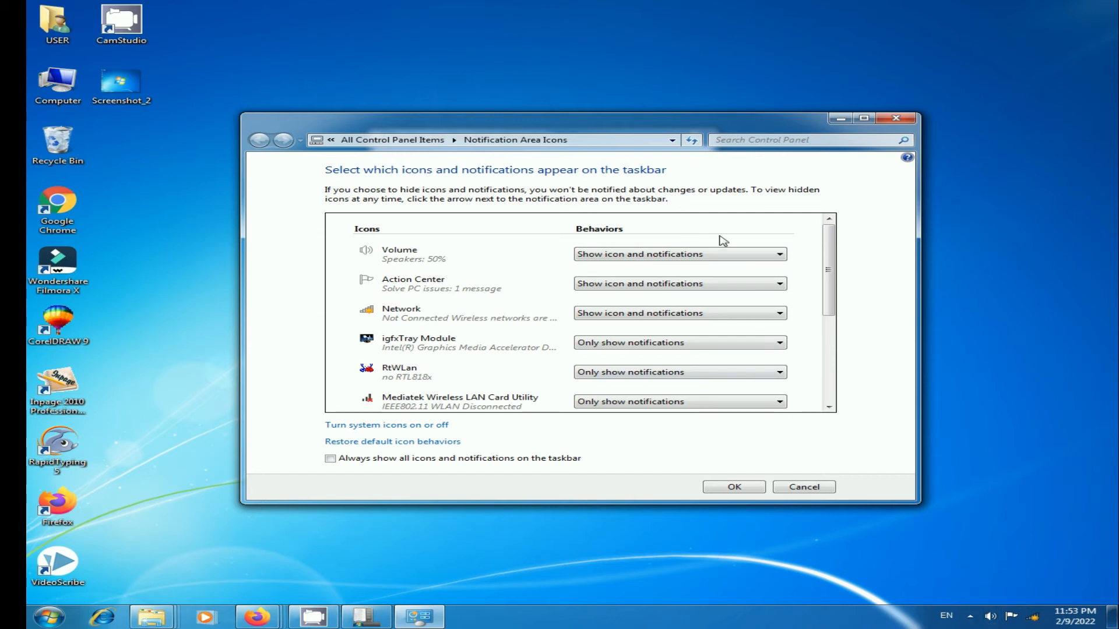
# Step: Set the Volume icon to Hide icon and notifications and inspect the hidden icons tray
pyautogui.click(781, 255)
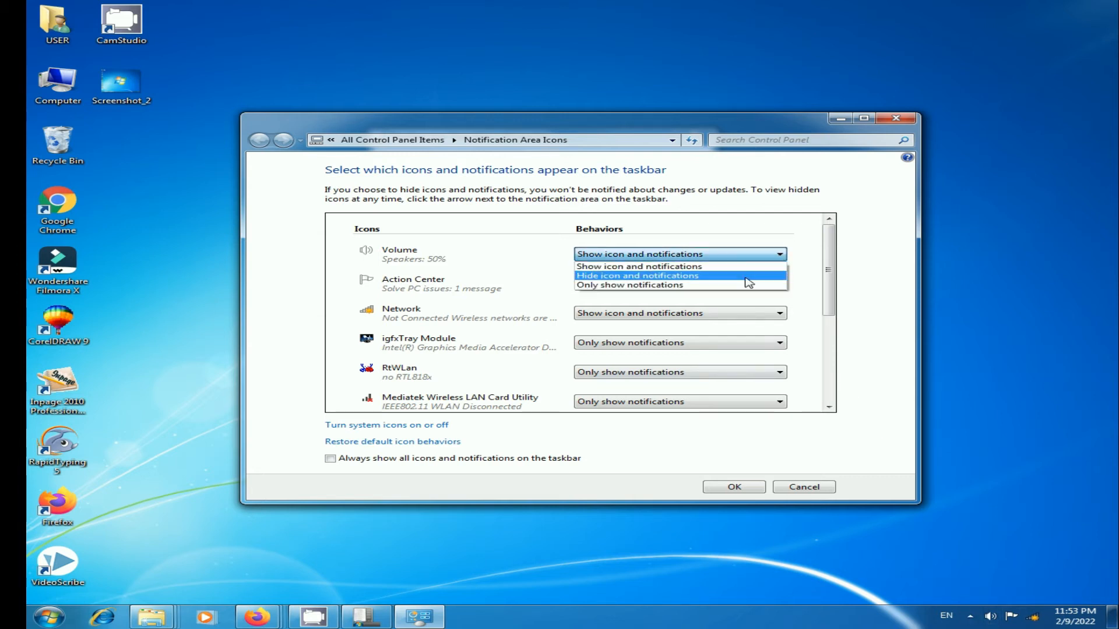
pyautogui.click(684, 276)
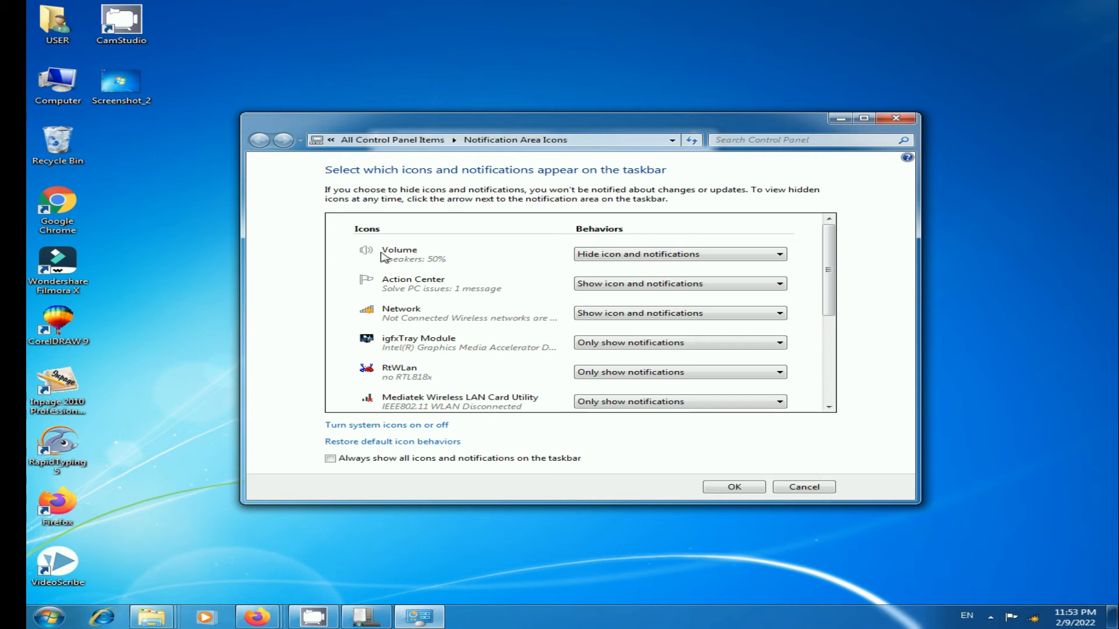
pyautogui.click(992, 619)
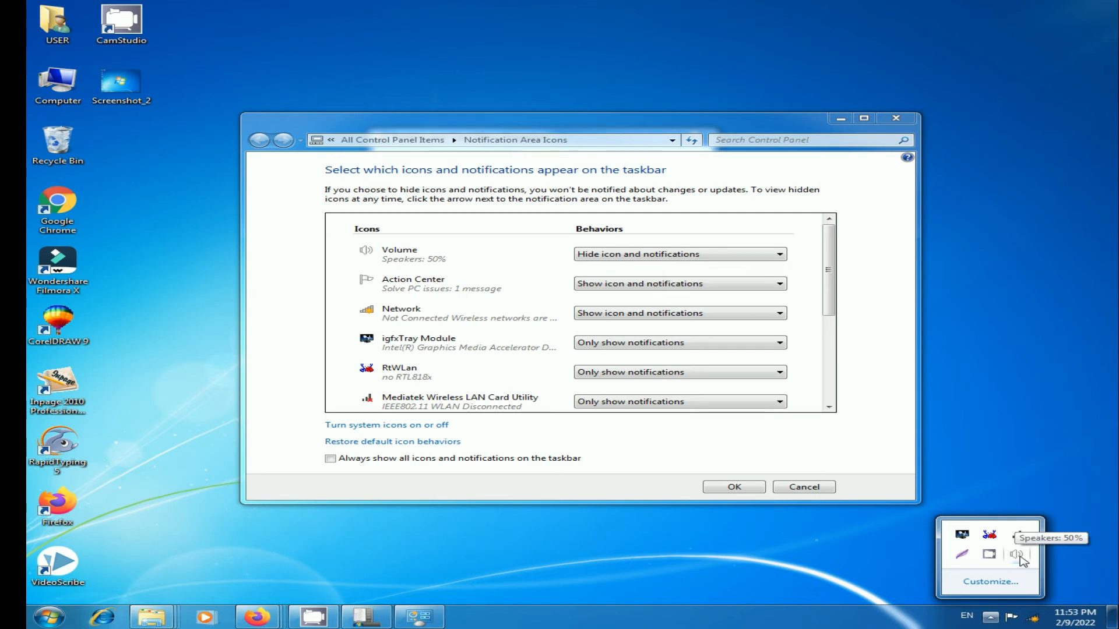
pyautogui.click(910, 623)
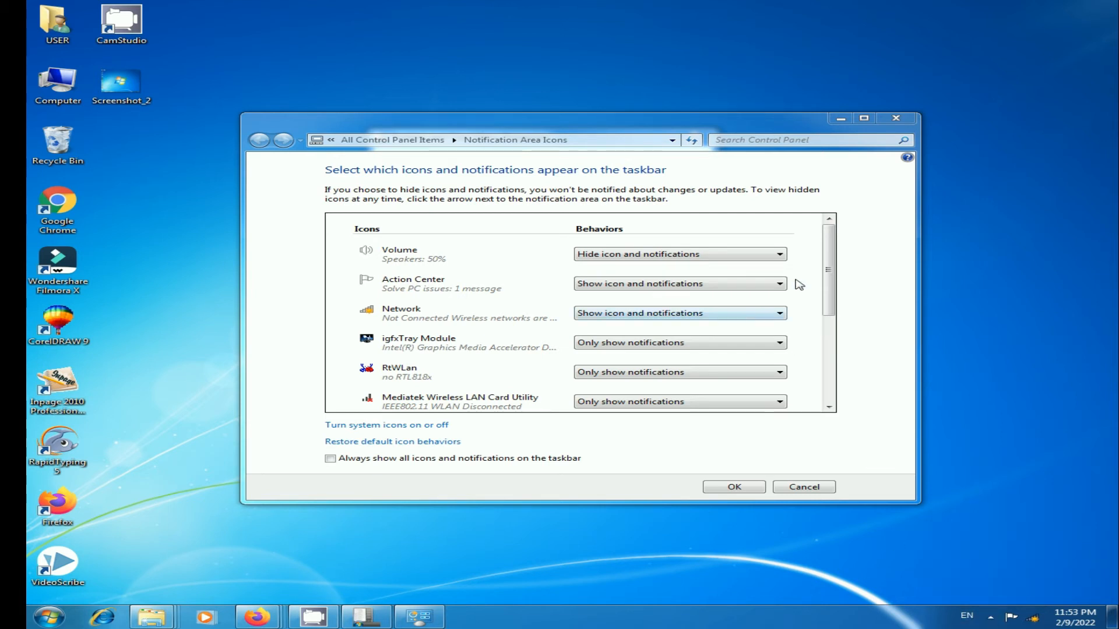
# Step: Set the Volume icon to Only show notifications, then back to Show icon and notifications
pyautogui.click(781, 254)
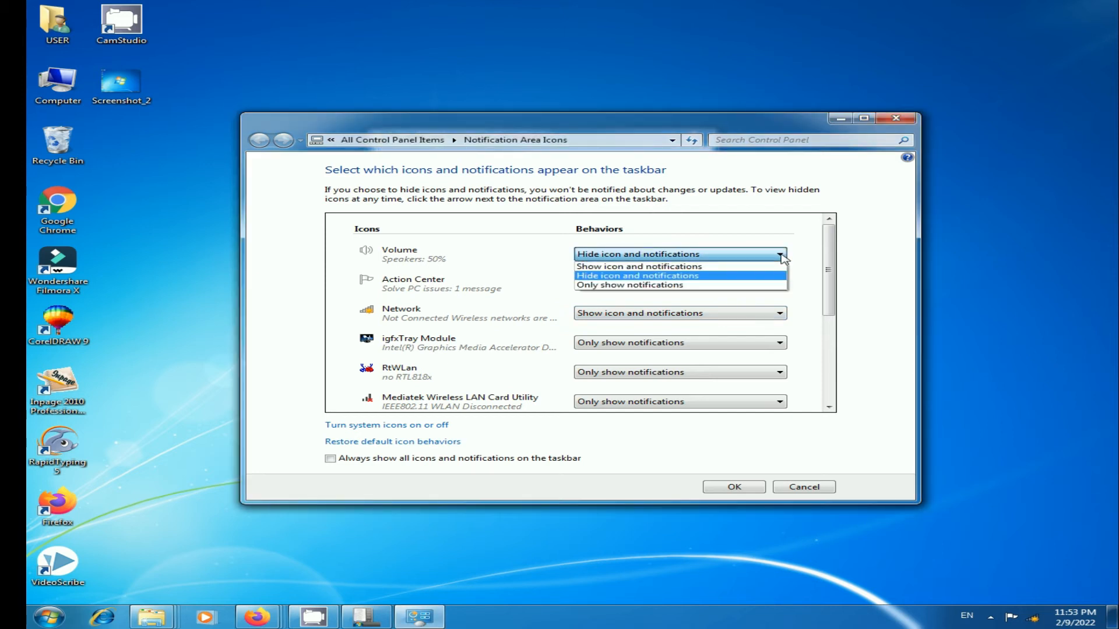
pyautogui.click(745, 286)
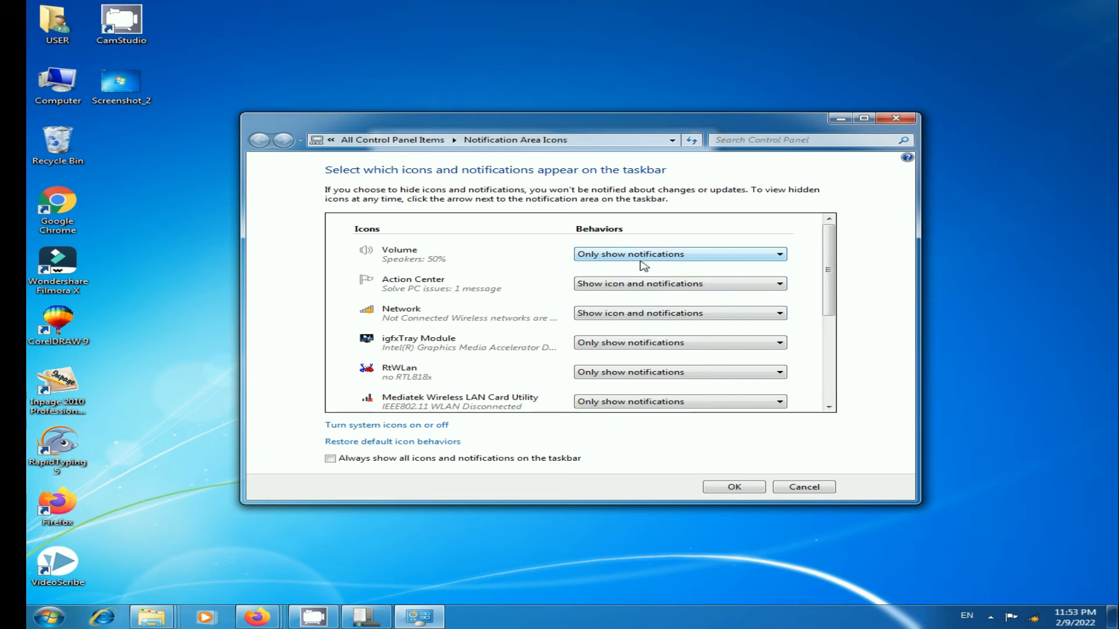
pyautogui.click(778, 256)
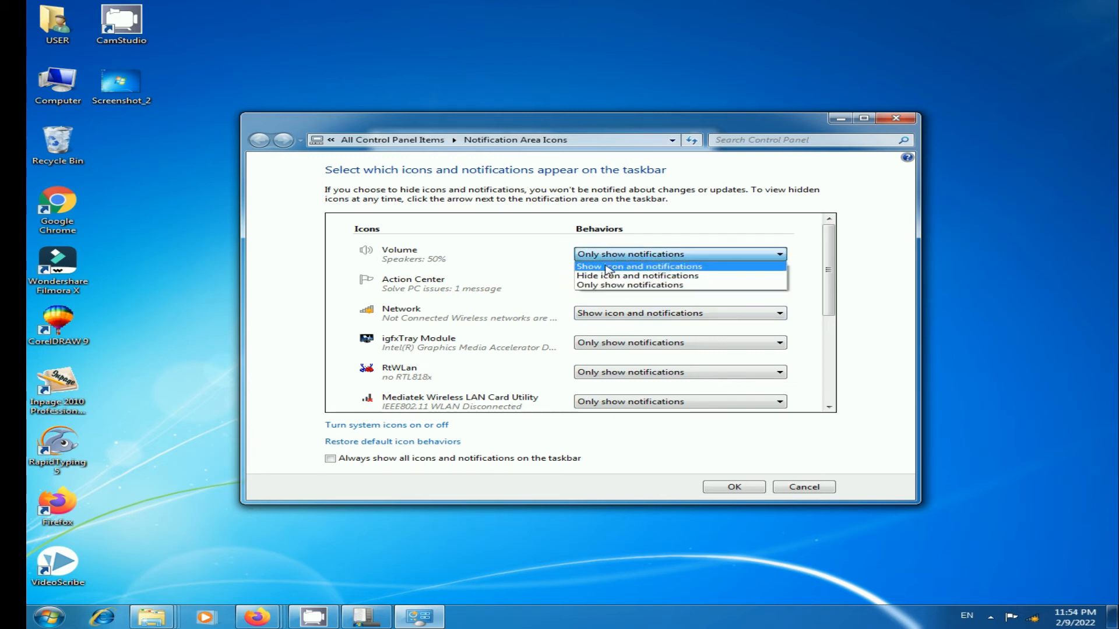
pyautogui.click(722, 268)
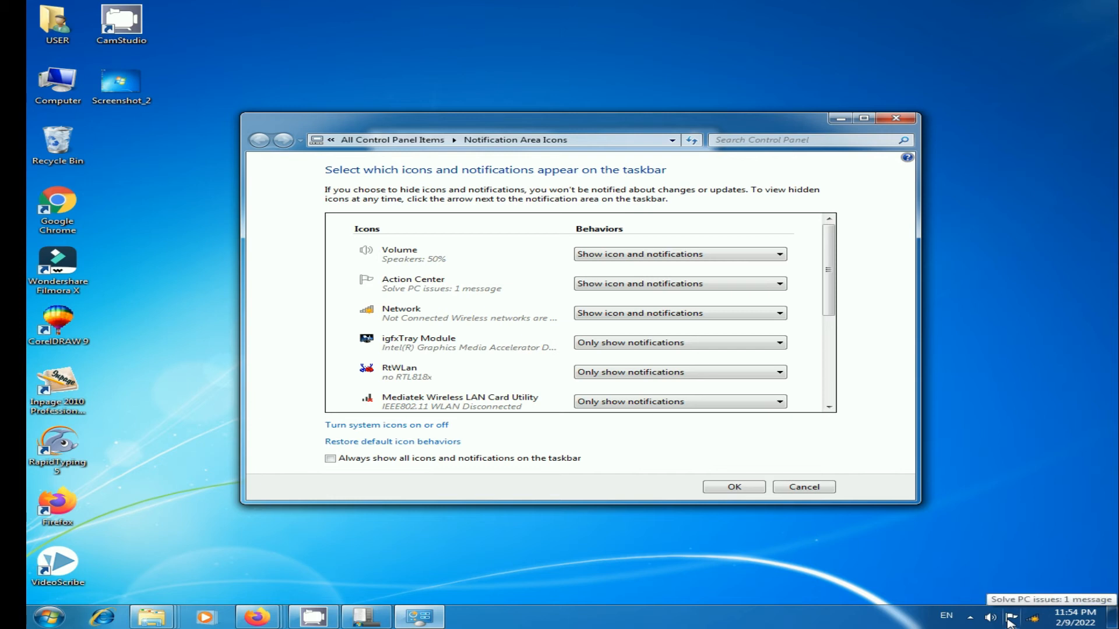
# Step: Review the Action Center behaviour options and scroll through the notification icons list
pyautogui.click(780, 284)
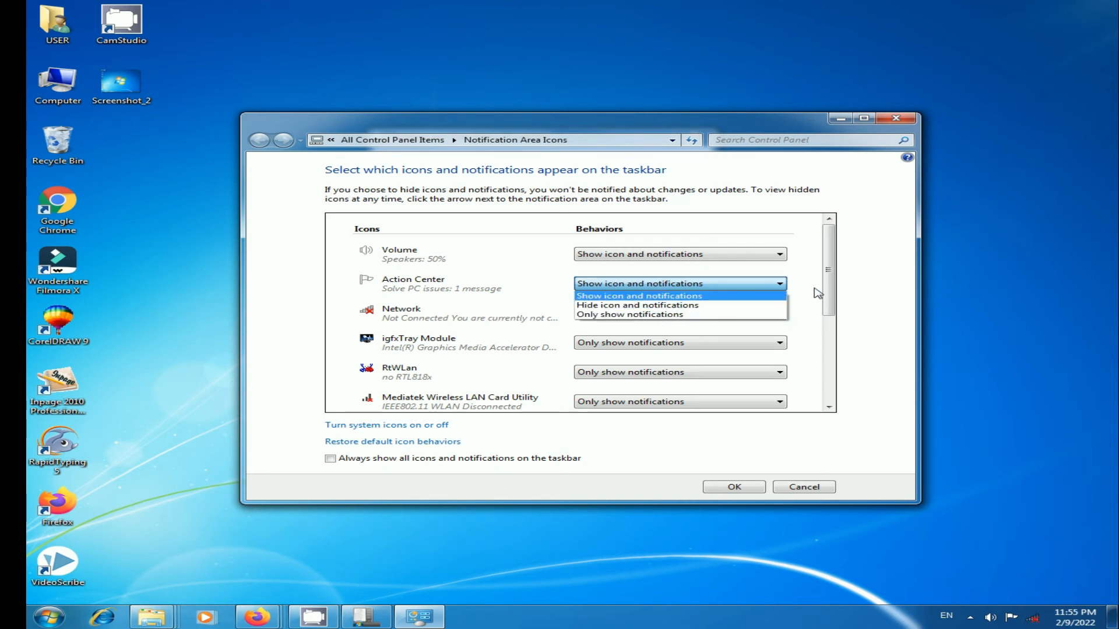
pyautogui.click(833, 279)
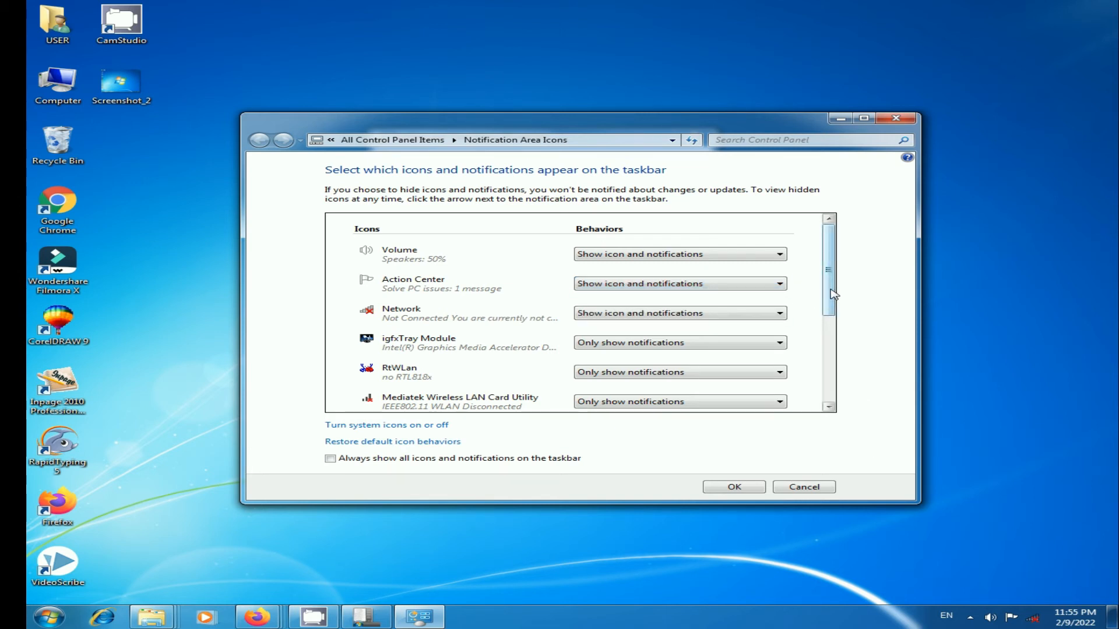
pyautogui.click(828, 408)
pyautogui.click(829, 408)
pyautogui.click(828, 407)
pyautogui.click(828, 408)
pyautogui.click(829, 407)
pyautogui.click(828, 407)
pyautogui.click(829, 407)
pyautogui.click(829, 407)
pyautogui.click(828, 408)
pyautogui.click(828, 408)
pyautogui.click(829, 407)
pyautogui.click(829, 408)
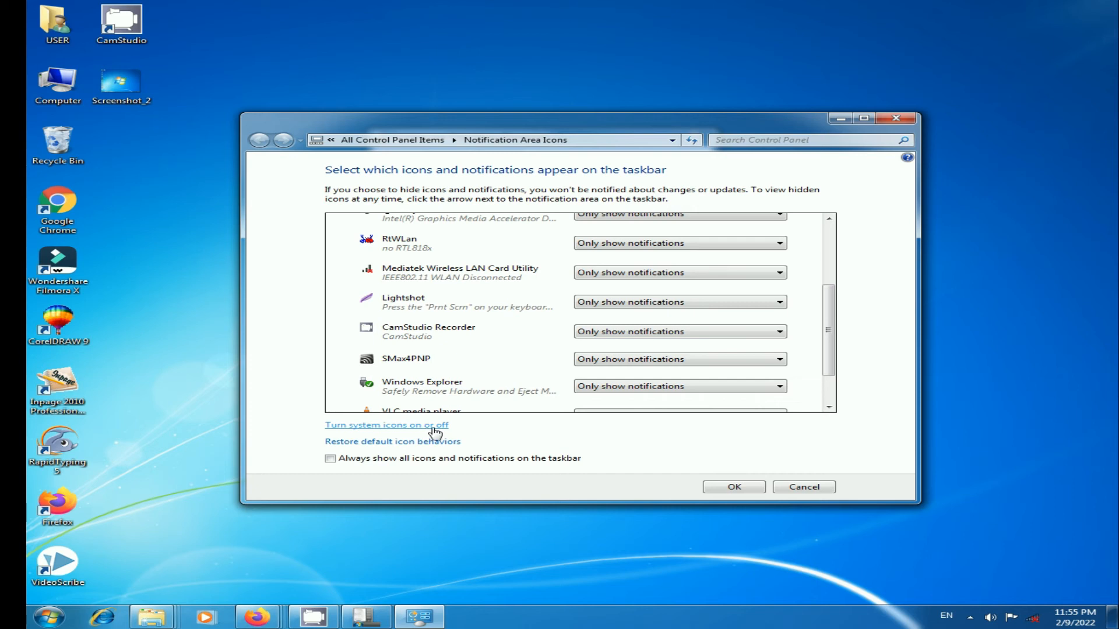
# Step: Open the system icons settings and turn the Clock, Volume and Network icons Off
pyautogui.click(392, 426)
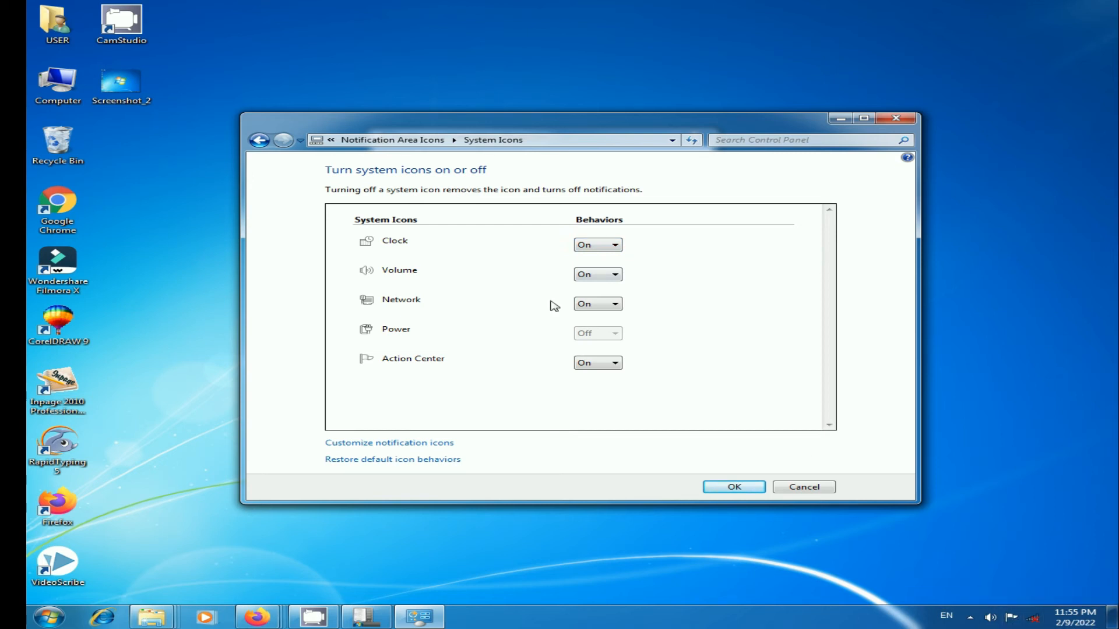
pyautogui.click(616, 247)
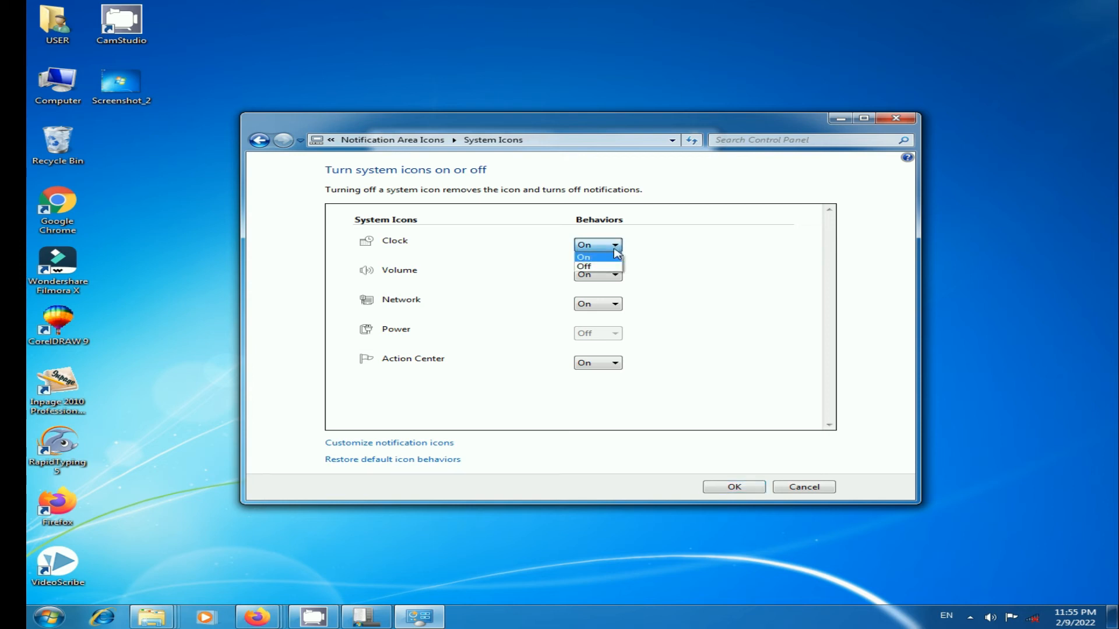
pyautogui.click(606, 266)
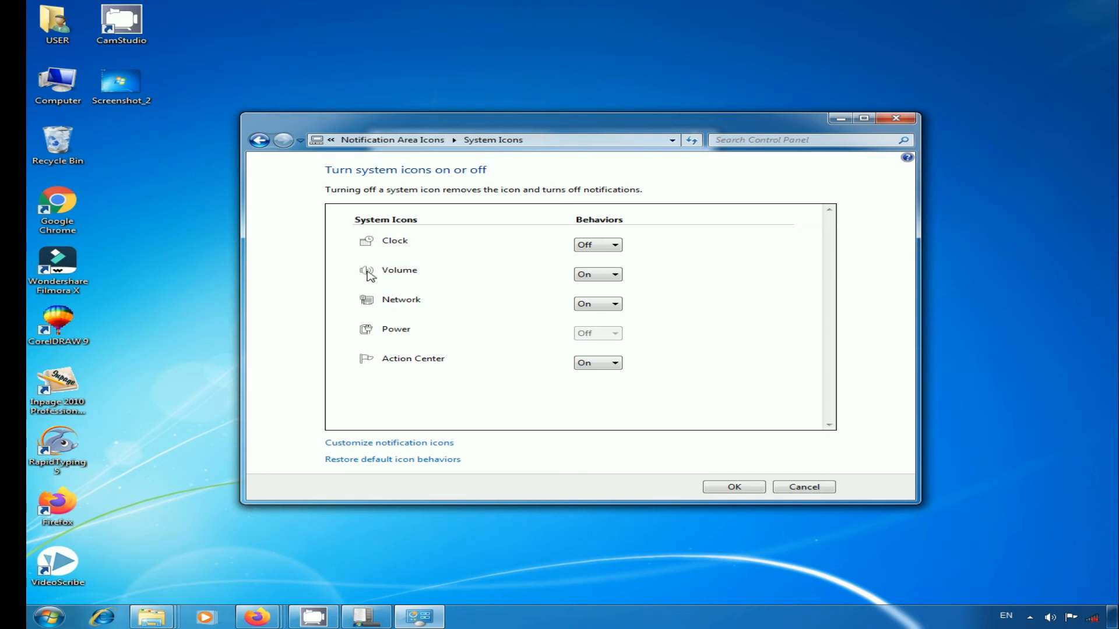
pyautogui.click(616, 279)
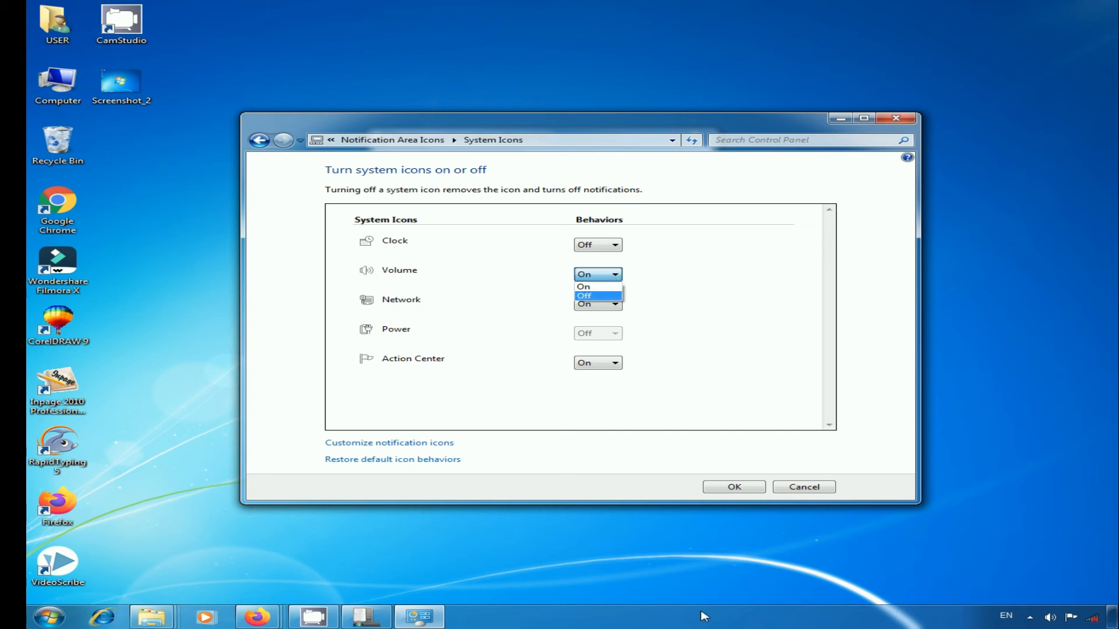
pyautogui.click(586, 297)
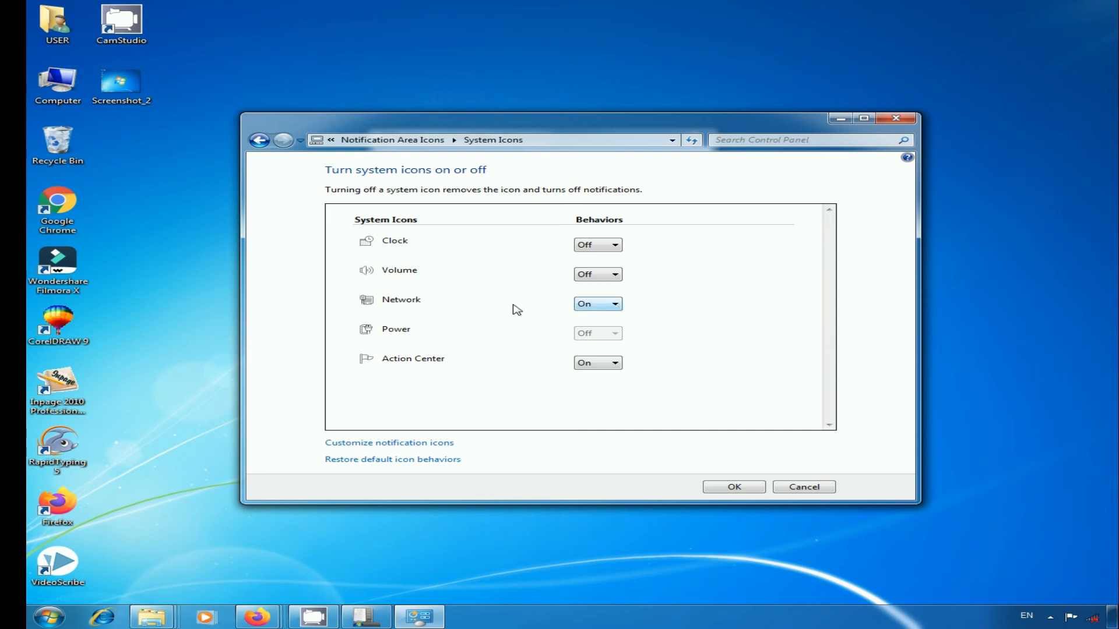
pyautogui.click(616, 305)
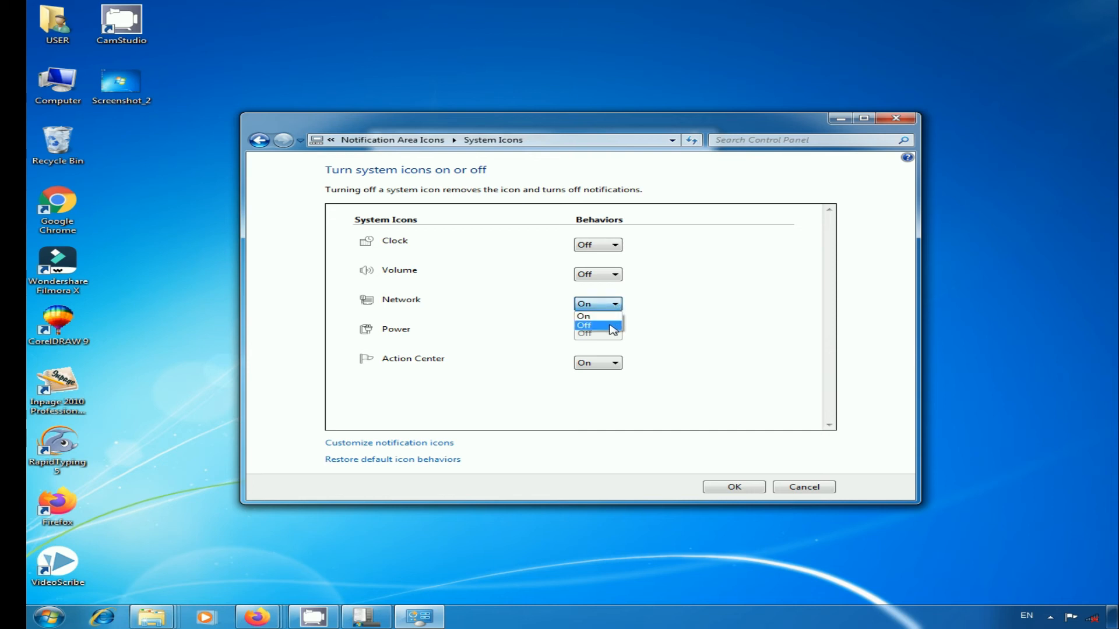
pyautogui.click(613, 326)
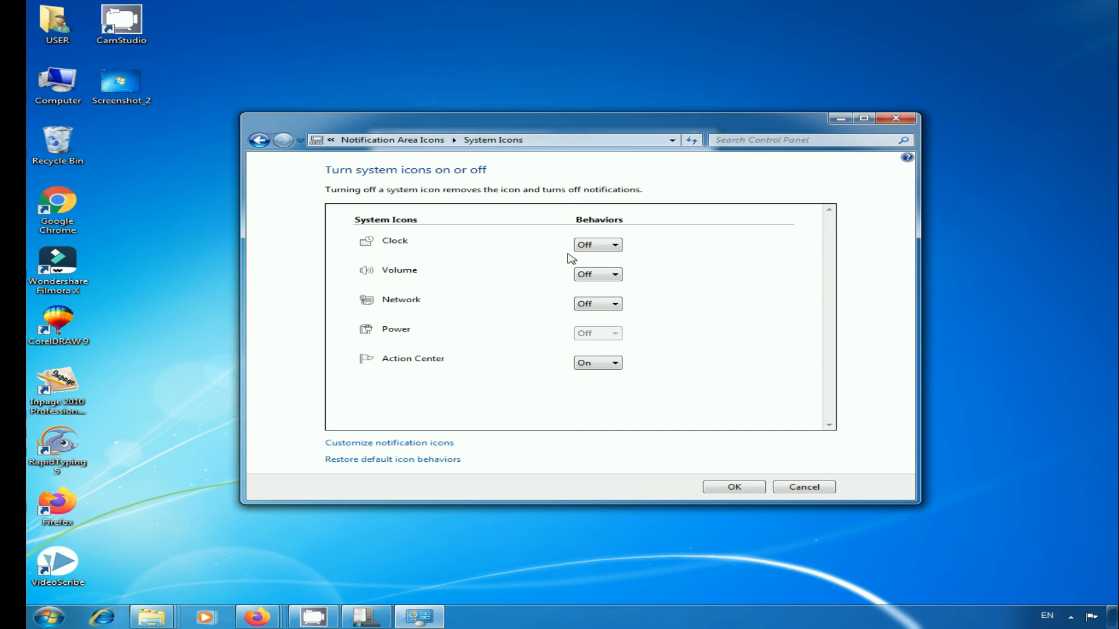
# Step: Turn the Clock, Volume and Network system icons back On
pyautogui.click(616, 248)
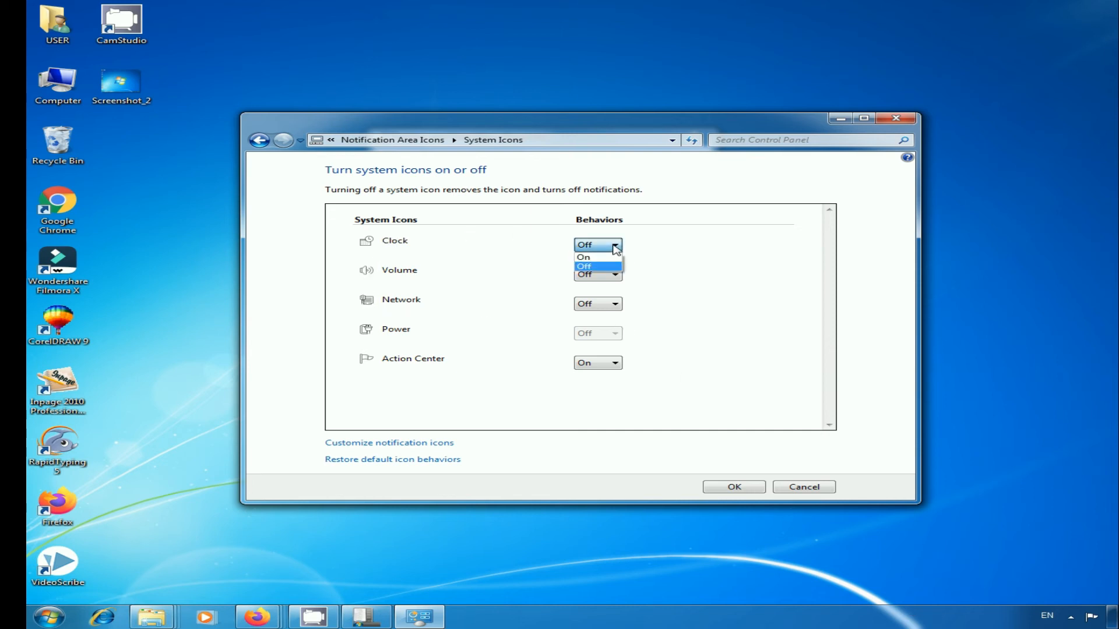
pyautogui.click(604, 255)
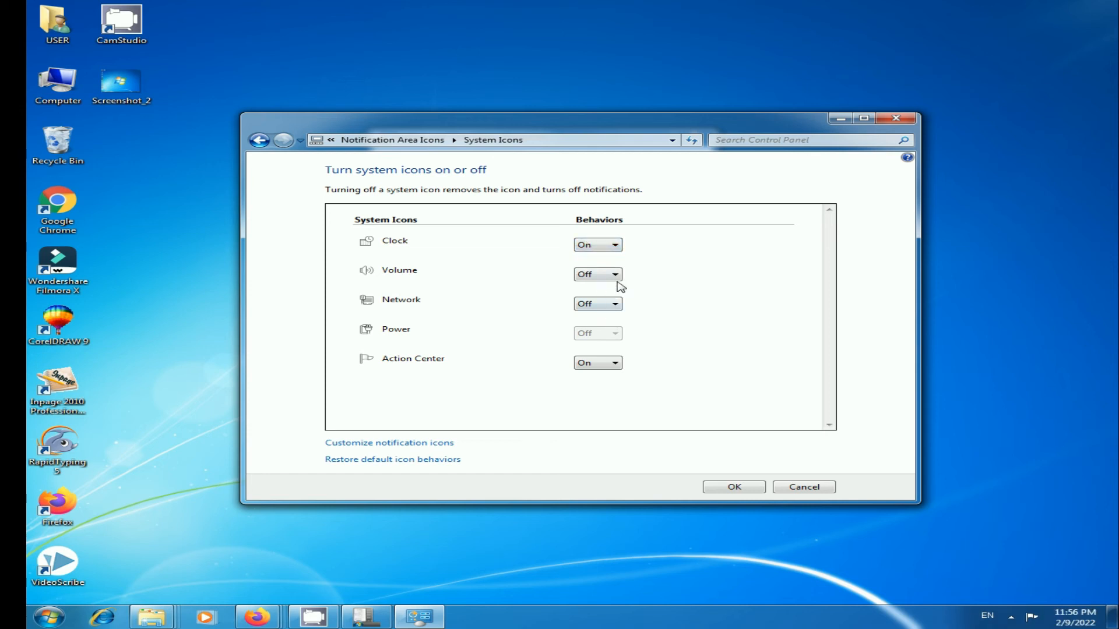
pyautogui.click(619, 277)
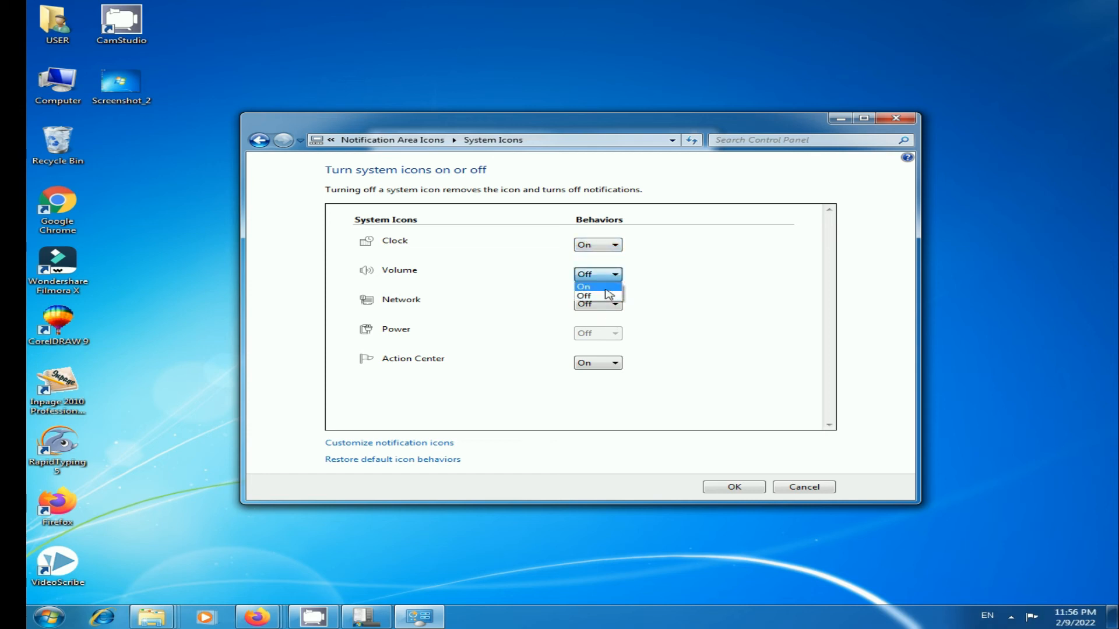
pyautogui.click(608, 286)
pyautogui.click(618, 307)
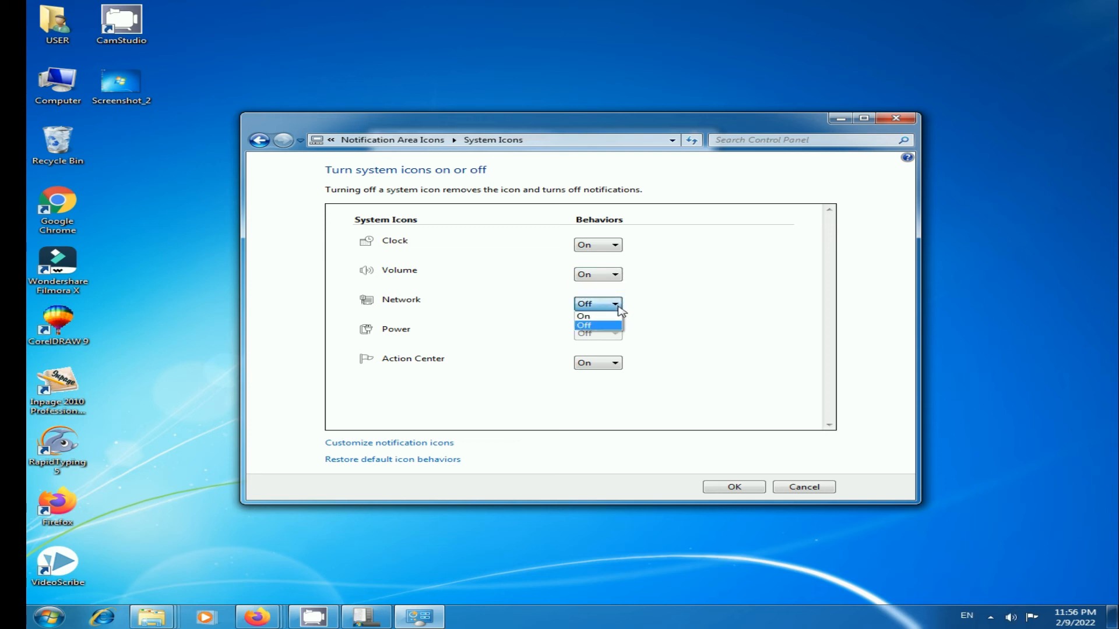
pyautogui.click(603, 316)
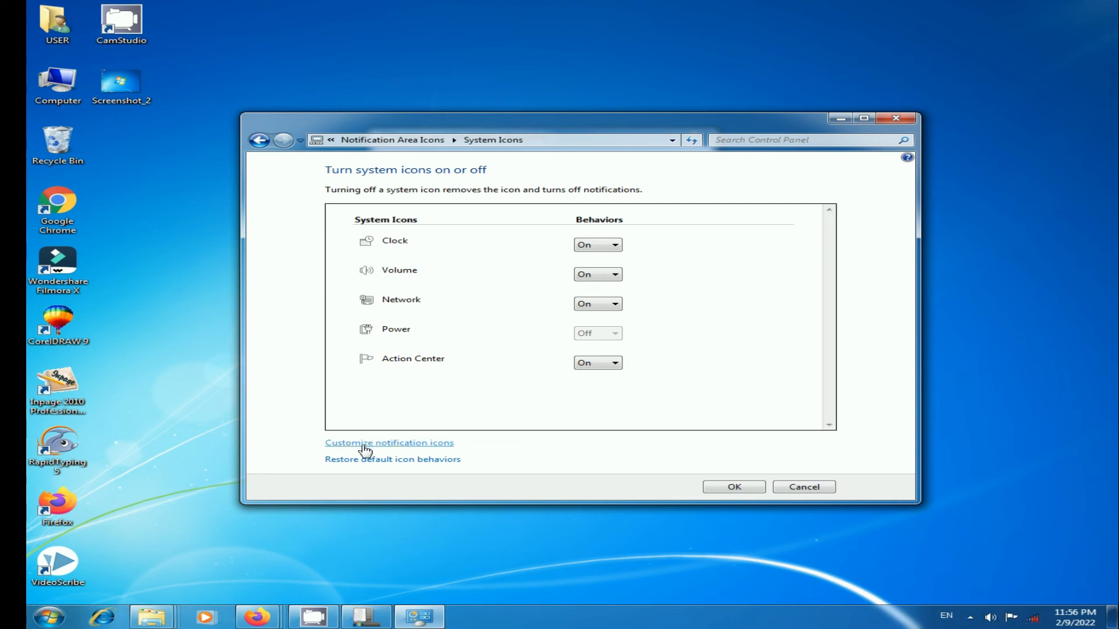
# Step: Return to notification icon customization and toggle Always show all icons and notifications on and off
pyautogui.click(440, 444)
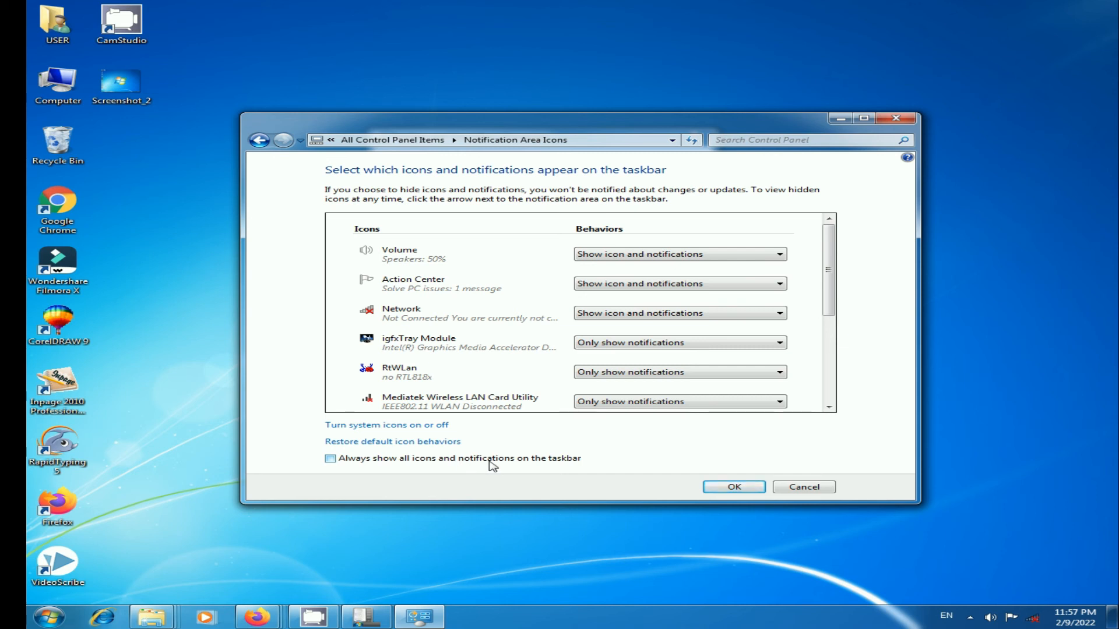
pyautogui.click(329, 459)
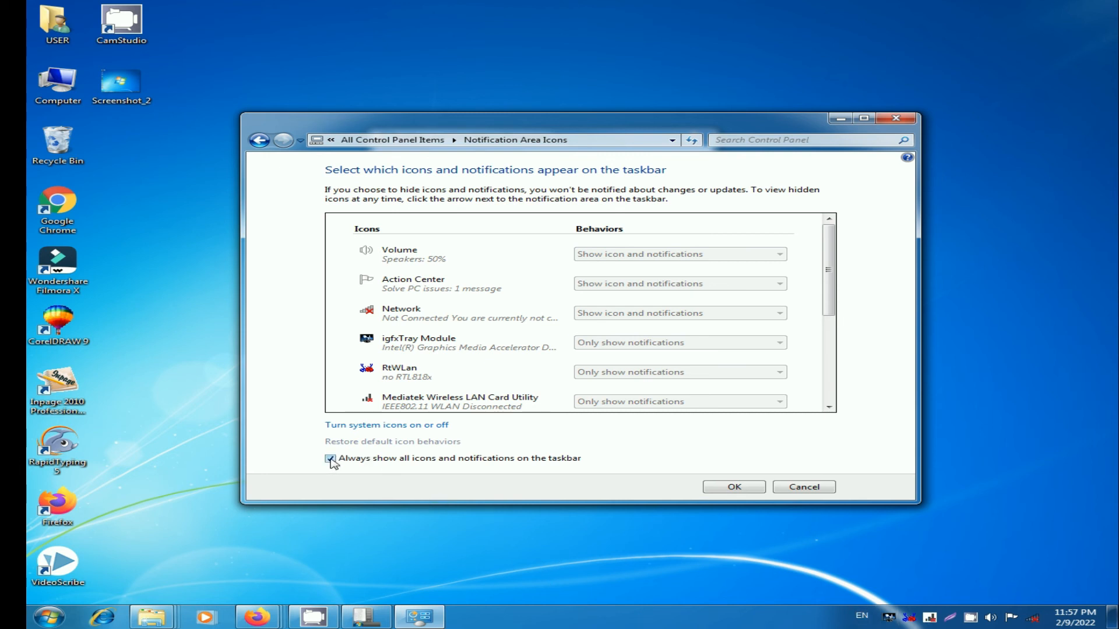
pyautogui.click(330, 459)
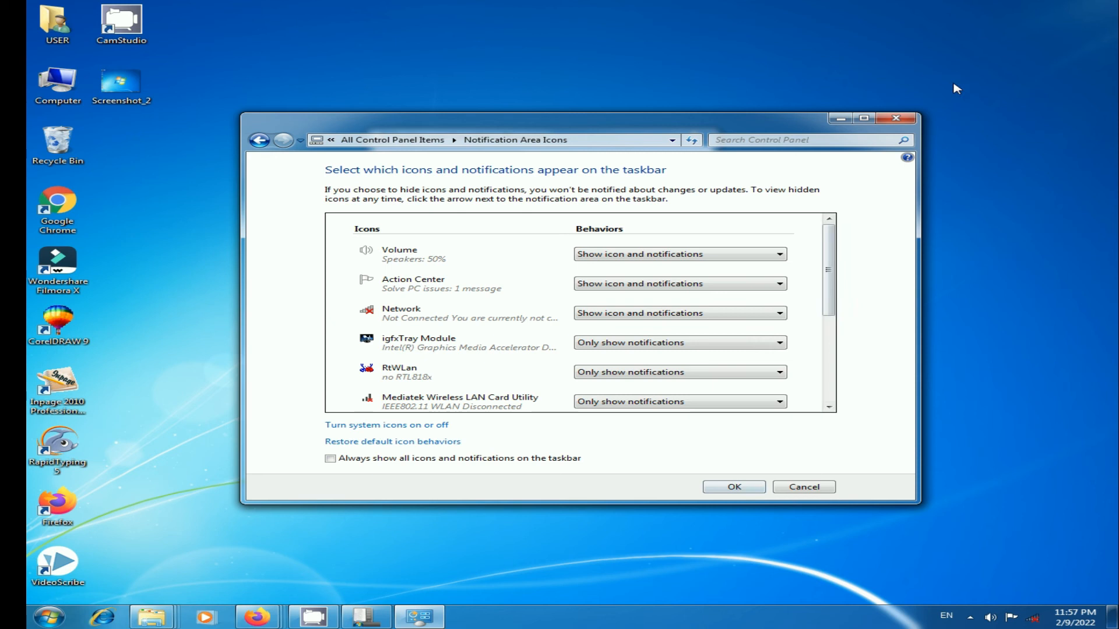
# Step: Close the notification icons window and move the Taskbar Properties dialog to the top-left corner
pyautogui.click(894, 116)
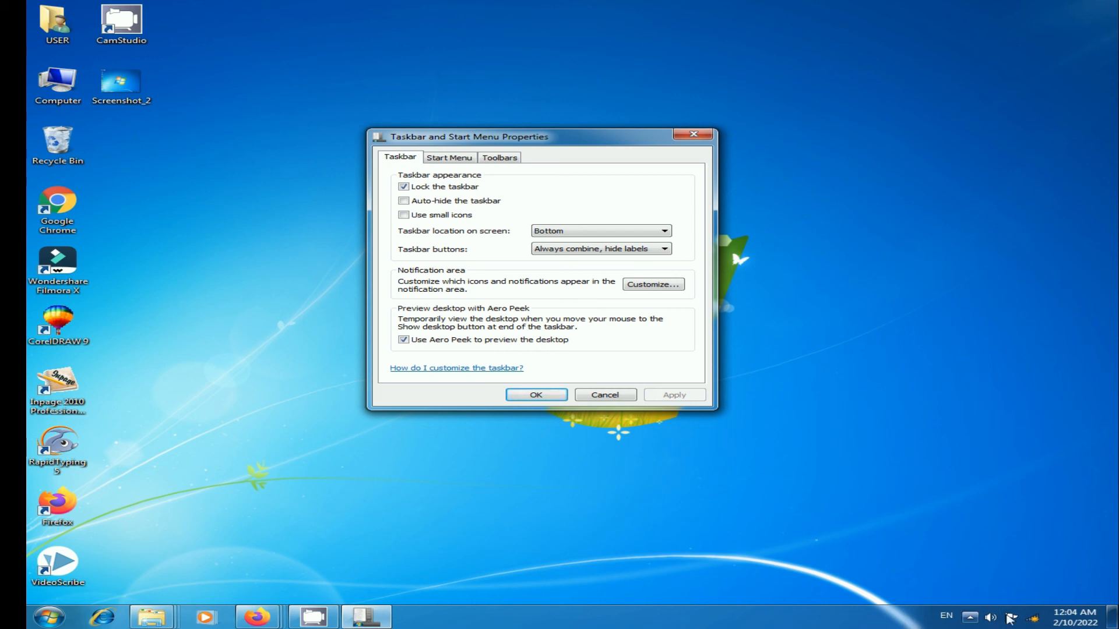
pyautogui.moveTo(1114, 618)
pyautogui.moveTo(574, 143); pyautogui.dragTo(225, 6)
pyautogui.moveTo(227, 12); pyautogui.dragTo(232, 15)
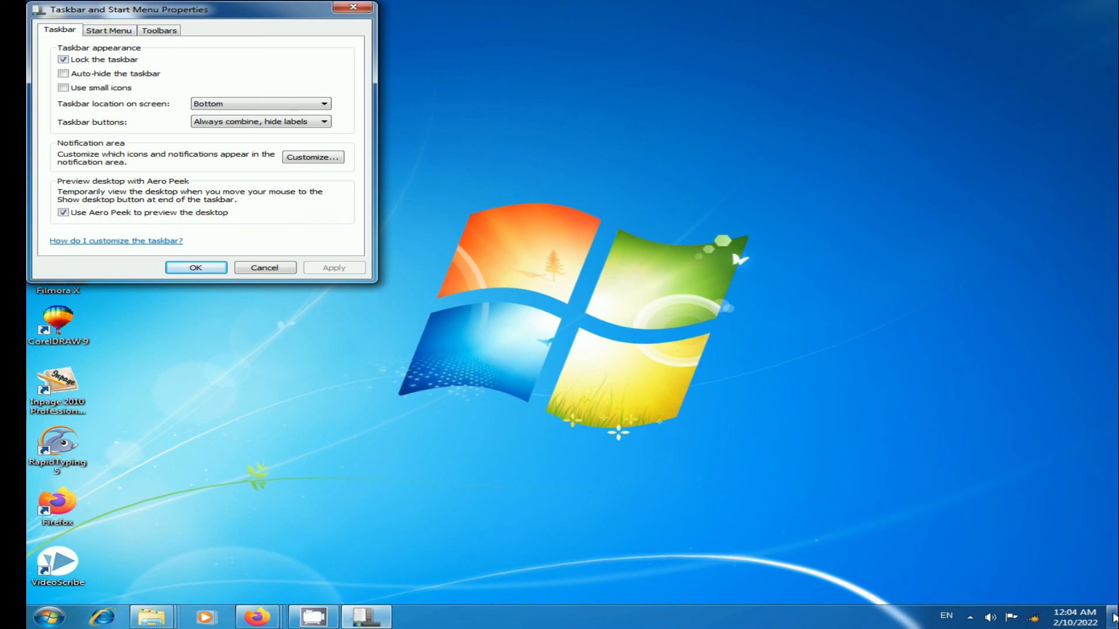
# Step: Peek at the desktop using the show desktop button and bring the dialog back
pyautogui.moveTo(1113, 618)
pyautogui.click(1113, 616)
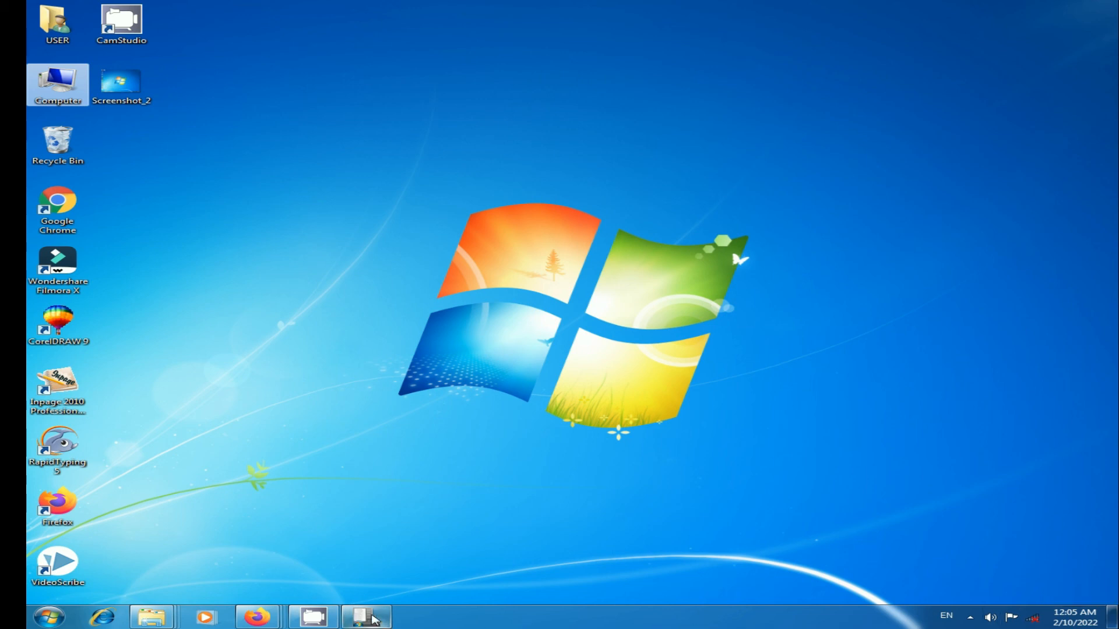
pyautogui.moveTo(359, 619)
pyautogui.click(371, 544)
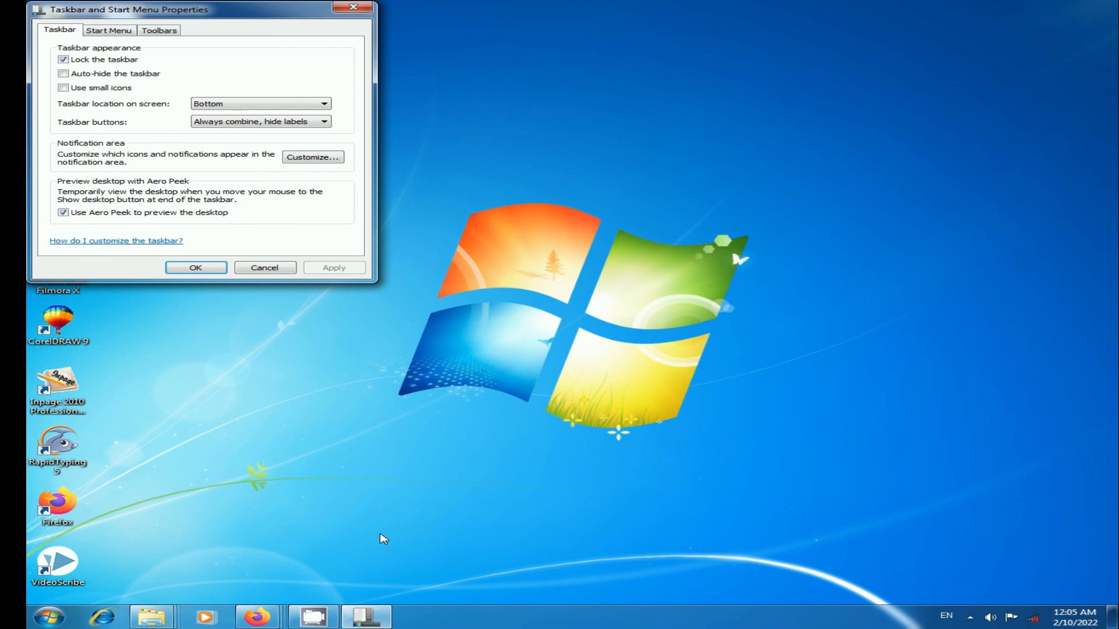
# Step: Move the Taskbar Properties dialog to the centre and open the How do I customize the taskbar? help
pyautogui.moveTo(221, 21); pyautogui.dragTo(518, 101)
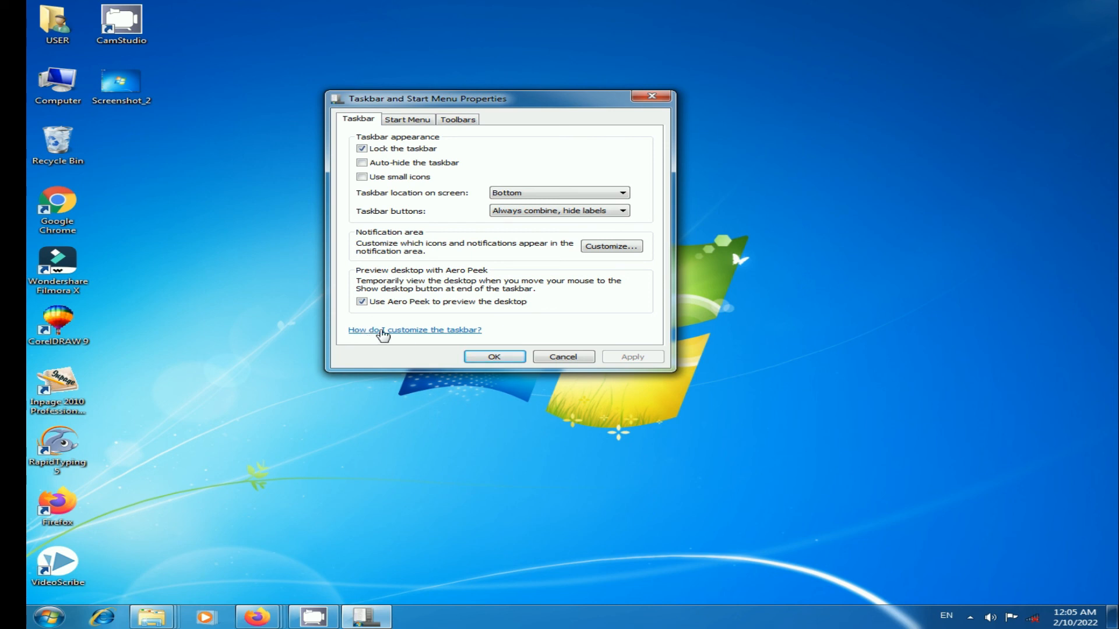
pyautogui.click(440, 331)
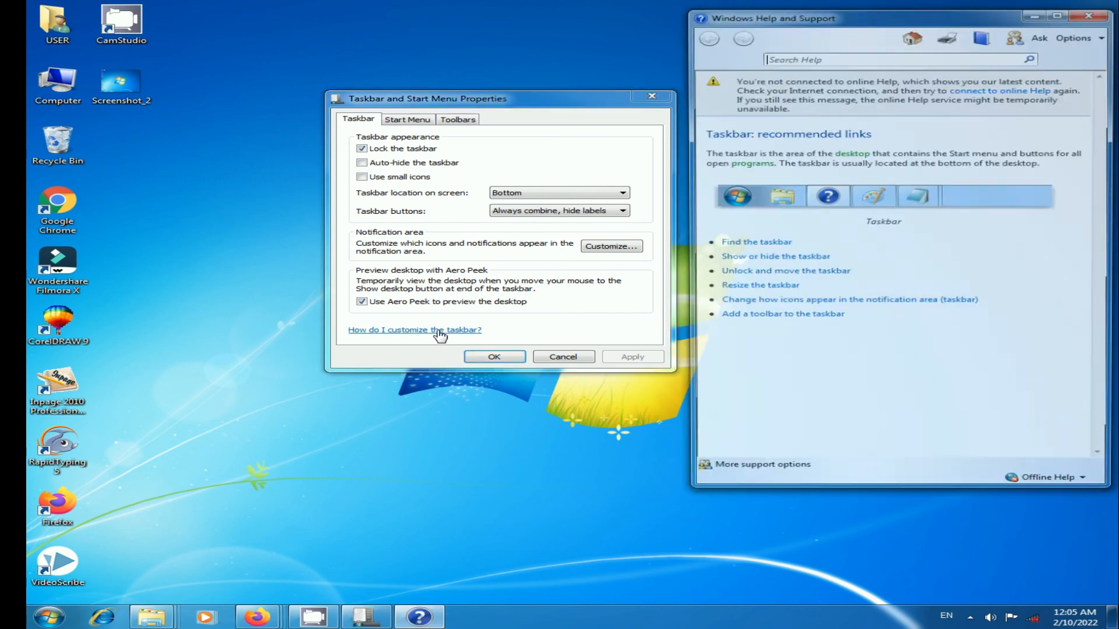